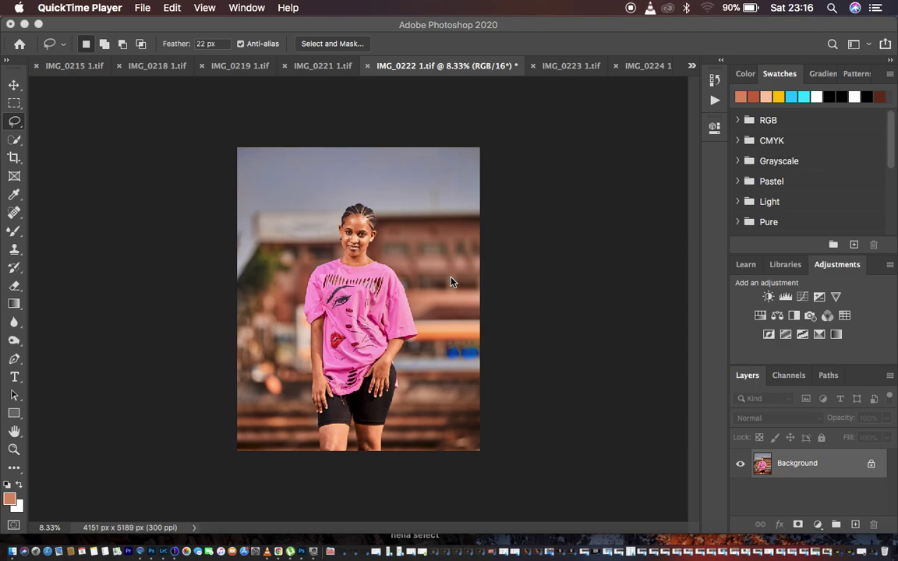
Open the Actions panel to show the retouching set, including the FS 16 BIT action.
click(450, 282)
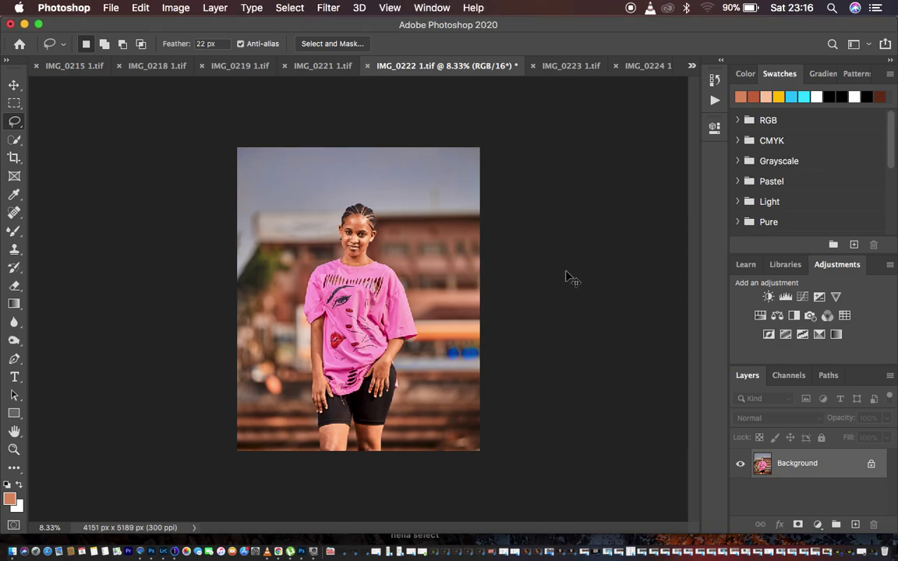
key(super+plus)
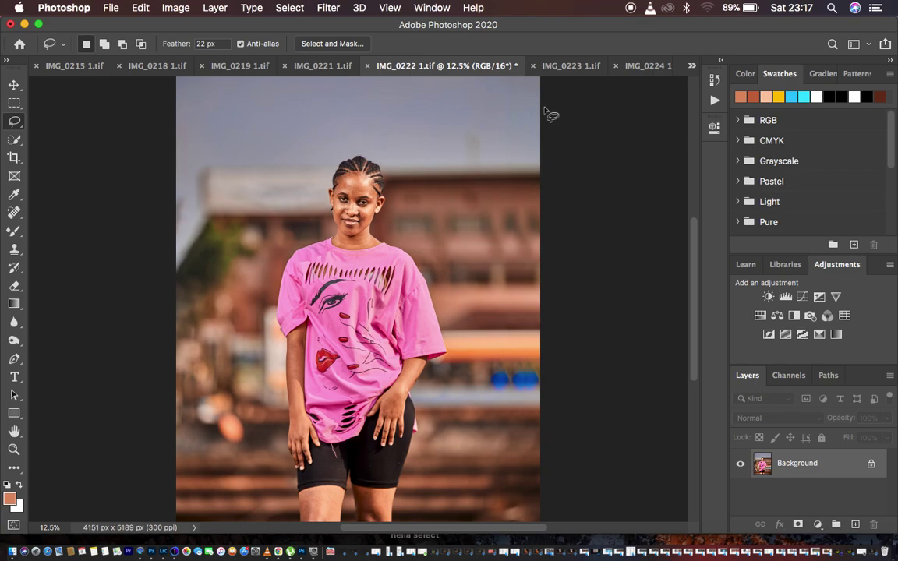
click(714, 100)
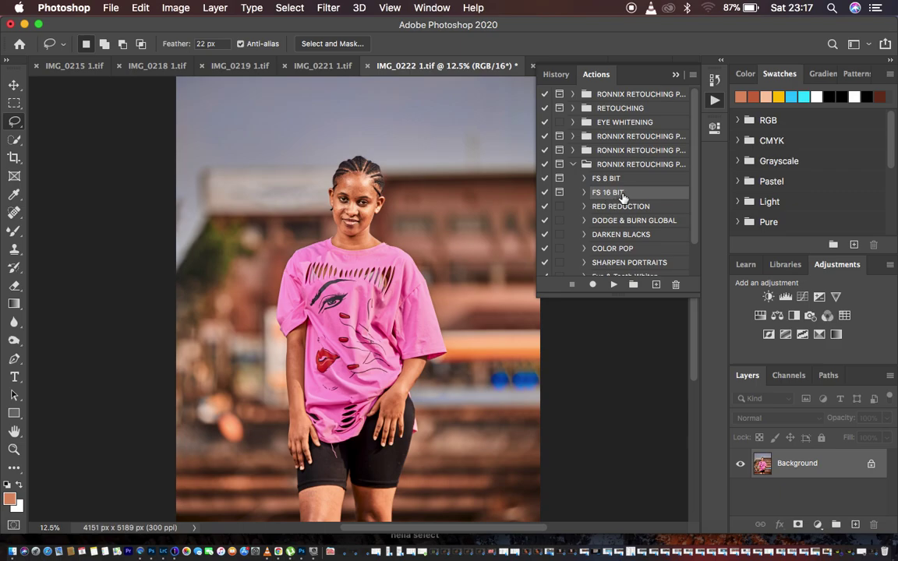
Run the FS 16 BIT action and frame the model's eyes in the Gaussian Blur preview.
click(615, 287)
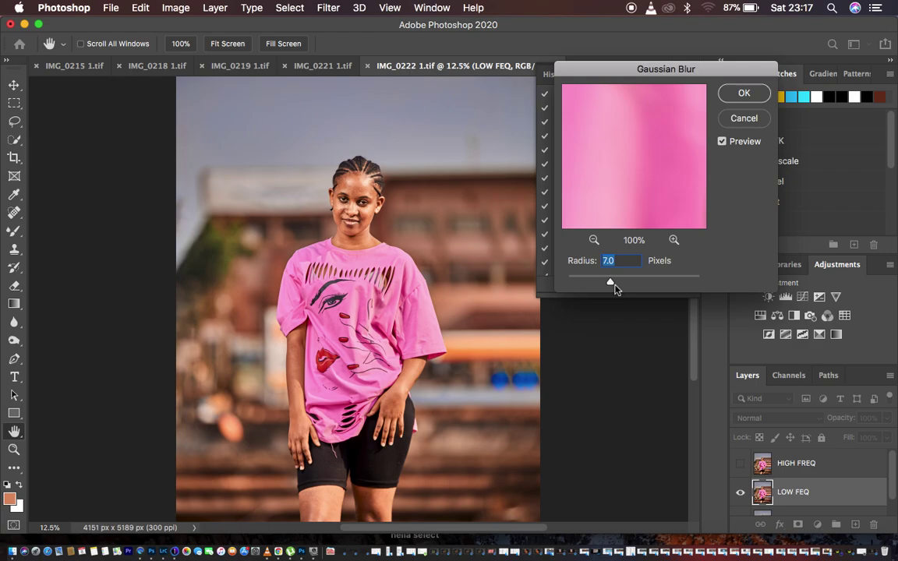
drag(646, 73, 626, 151)
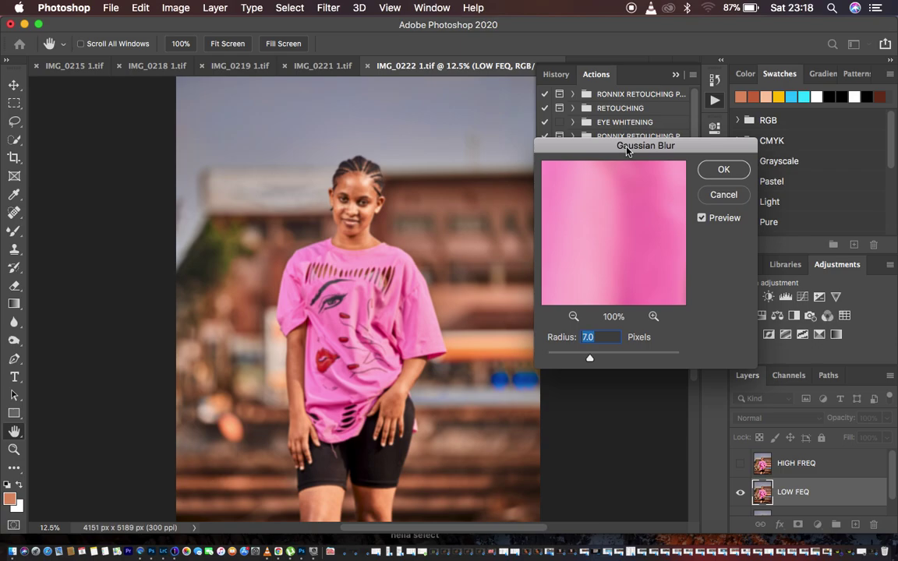
drag(590, 359, 523, 356)
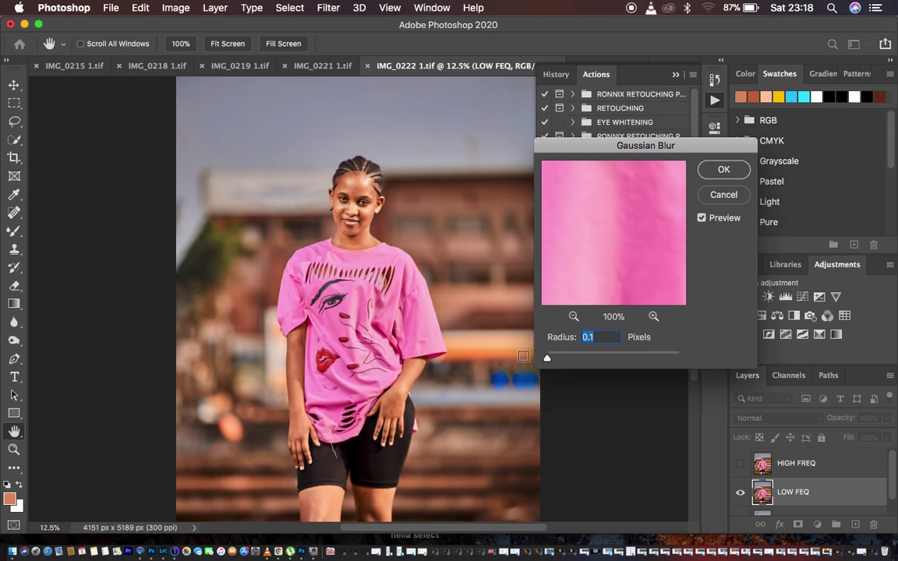
click(365, 200)
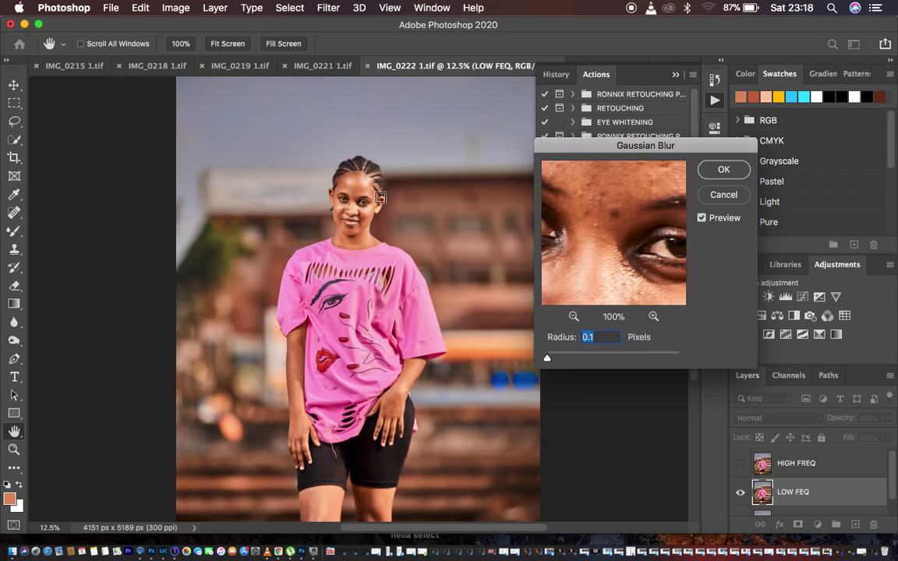
click(574, 316)
click(574, 316)
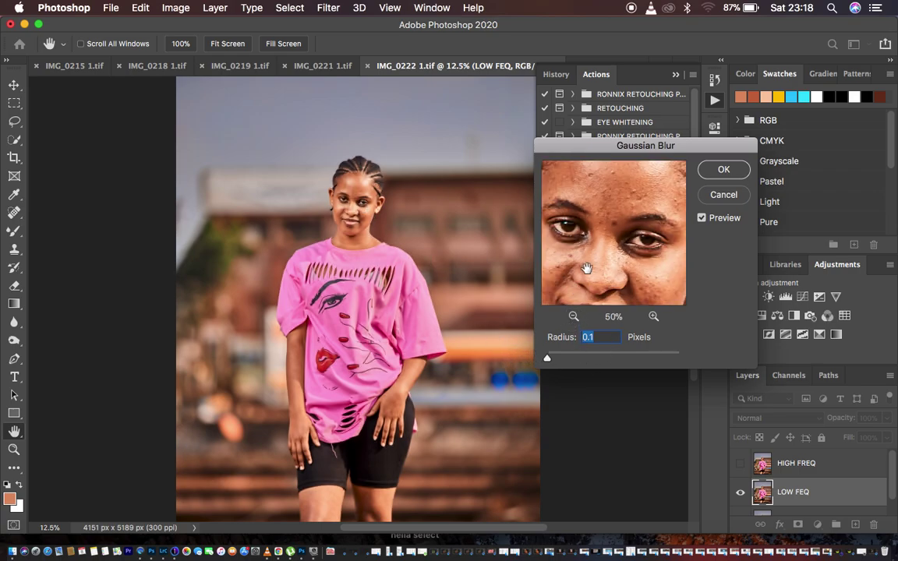
click(574, 316)
drag(580, 254, 573, 271)
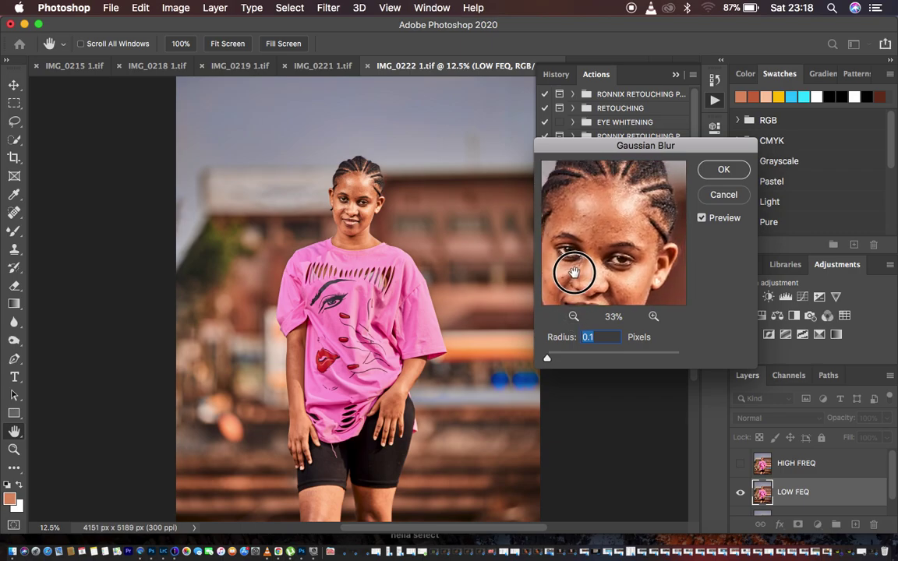
click(653, 316)
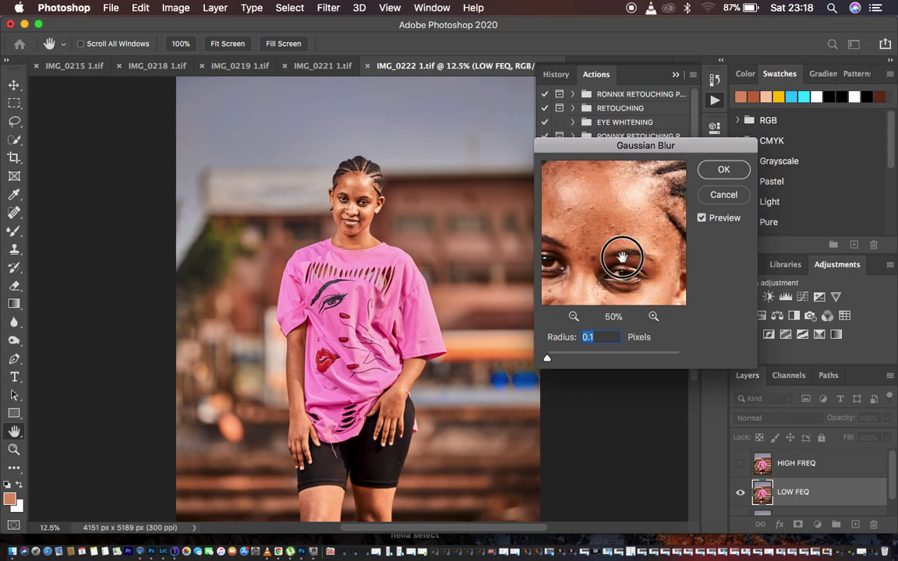
drag(622, 257, 619, 248)
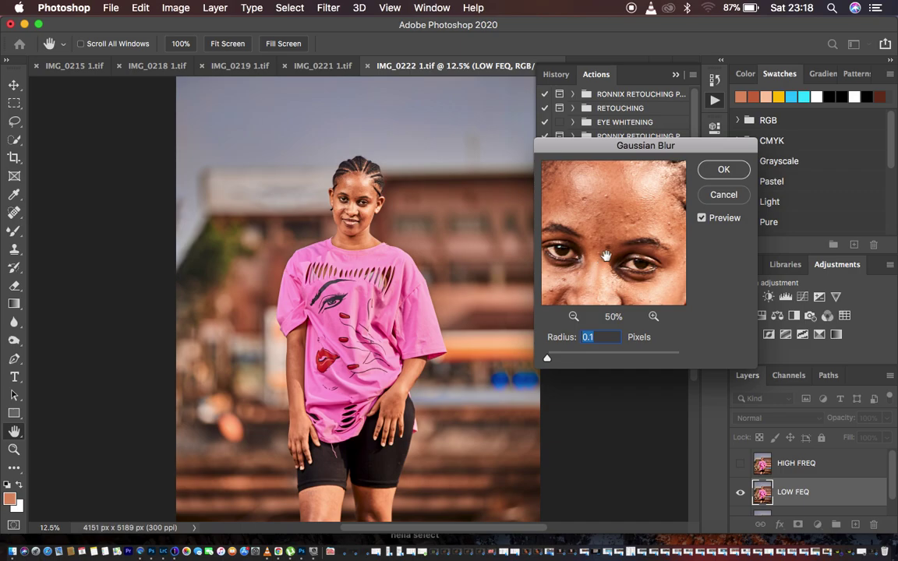
drag(603, 207, 608, 228)
Set the Gaussian Blur radius to 4.8 pixels and apply it to the LOW FEQ layer.
click(548, 359)
drag(549, 360, 567, 360)
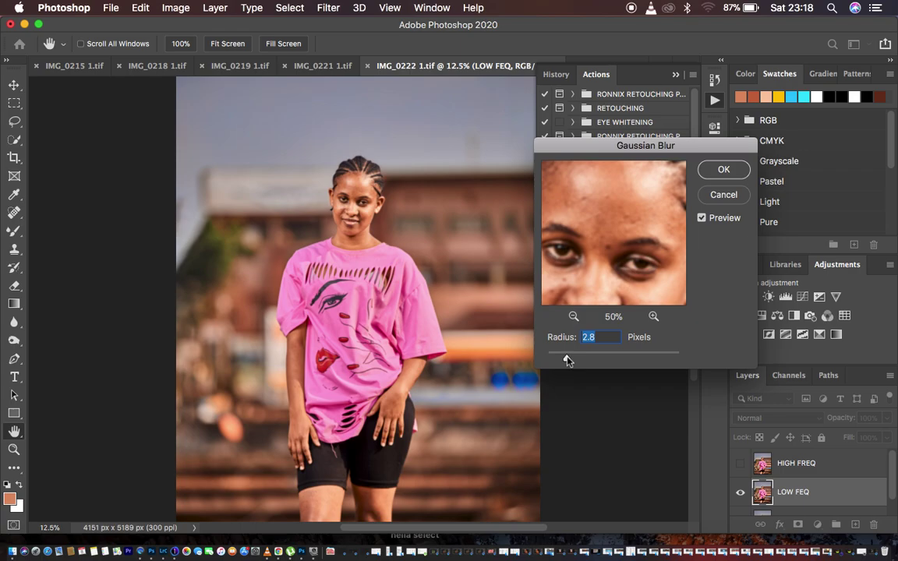
drag(567, 360, 581, 359)
drag(615, 260, 570, 193)
drag(578, 235, 581, 199)
drag(591, 234, 597, 197)
drag(608, 261, 614, 296)
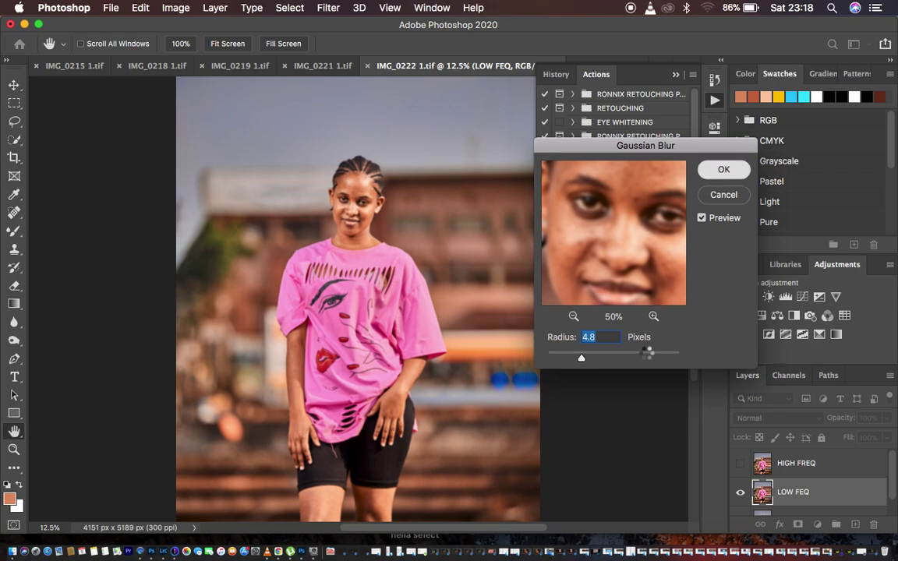
key(Return)
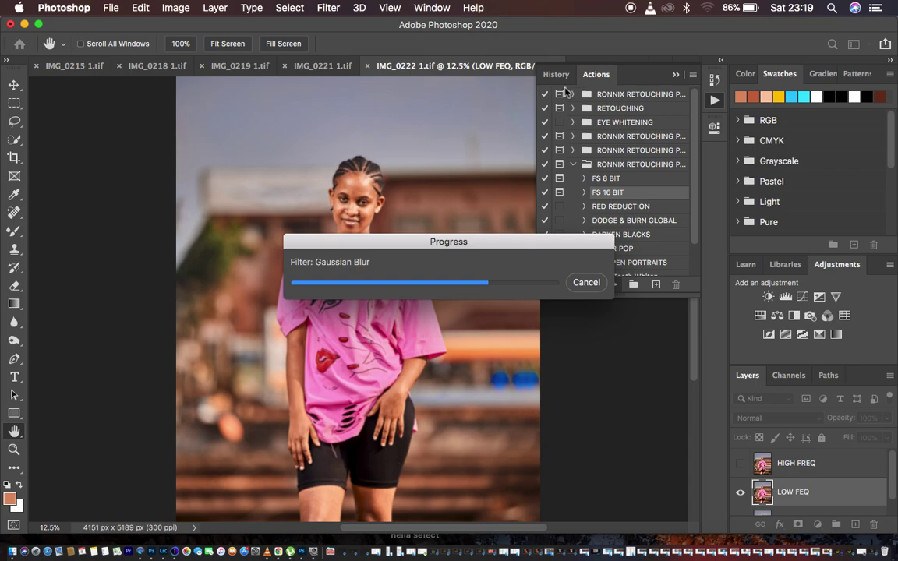
Collapse the Actions panel and hide the Black & White 1 layer to restore colour.
click(607, 72)
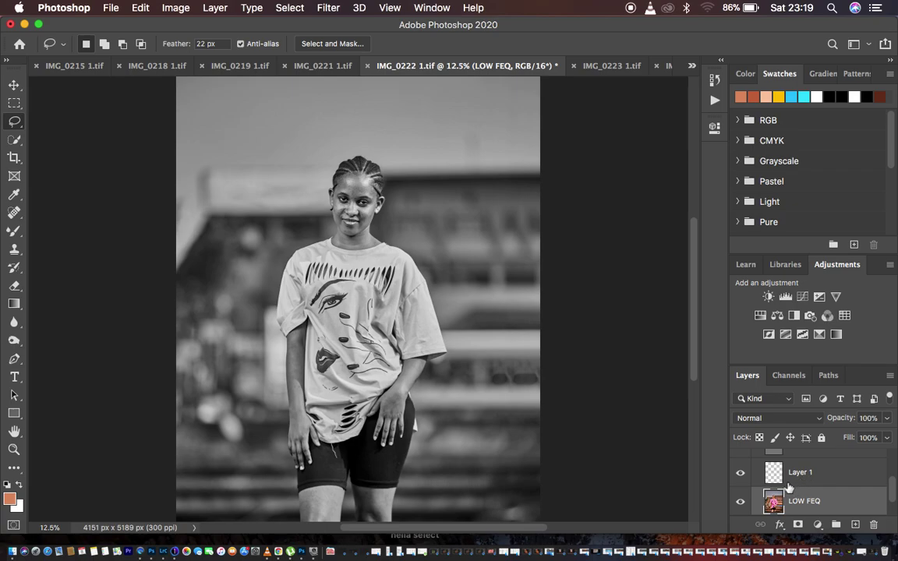
scroll(821, 474, up, 3)
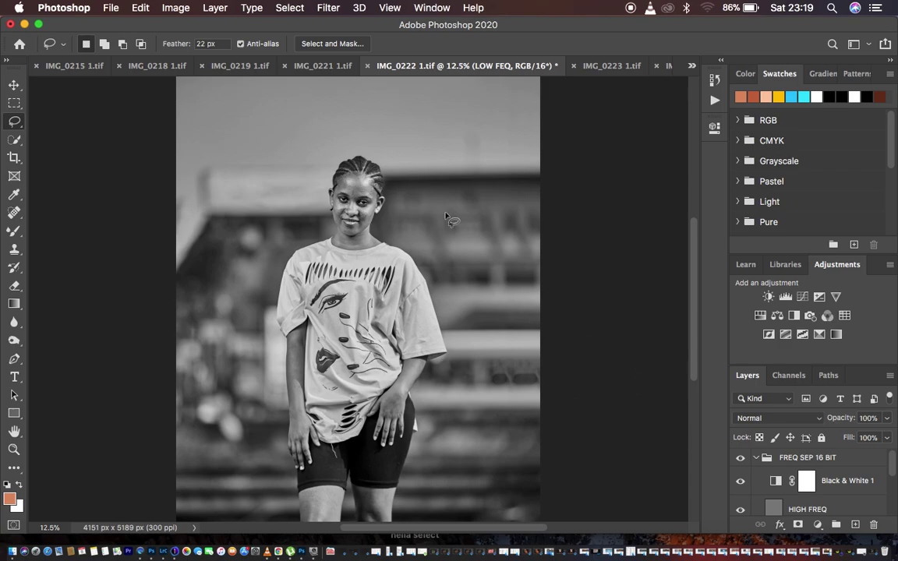
click(740, 483)
scroll(834, 482, down, 3)
scroll(836, 483, up, 2)
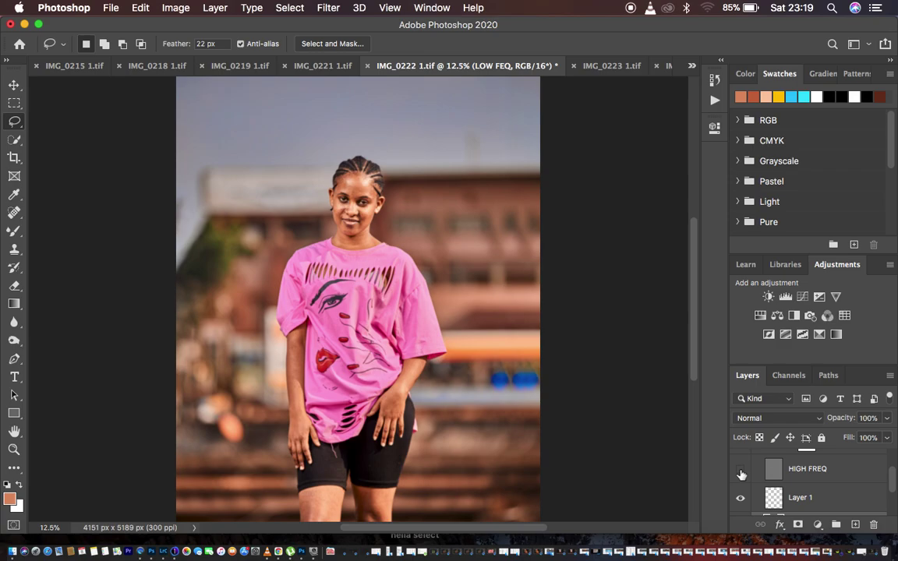
scroll(826, 472, up, 2)
scroll(826, 472, down, 4)
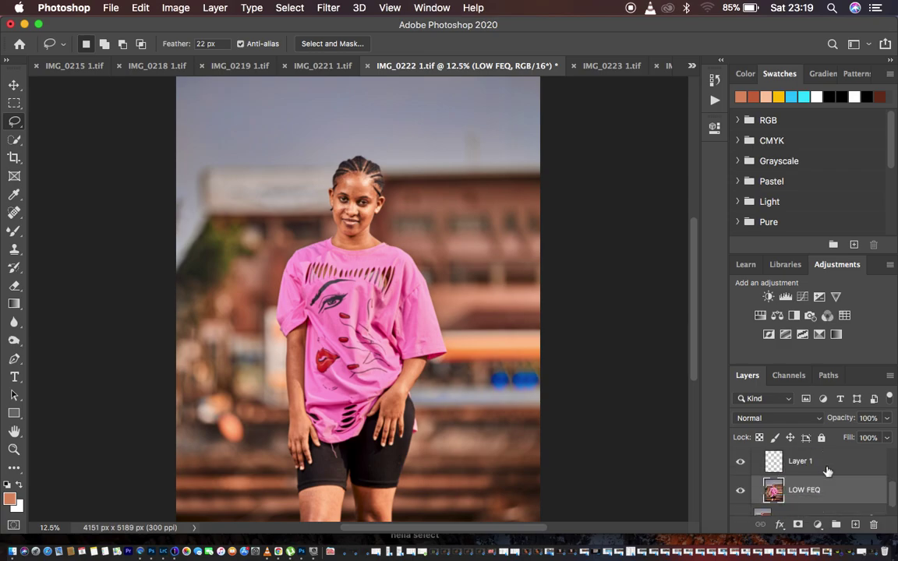
scroll(831, 473, up, 3)
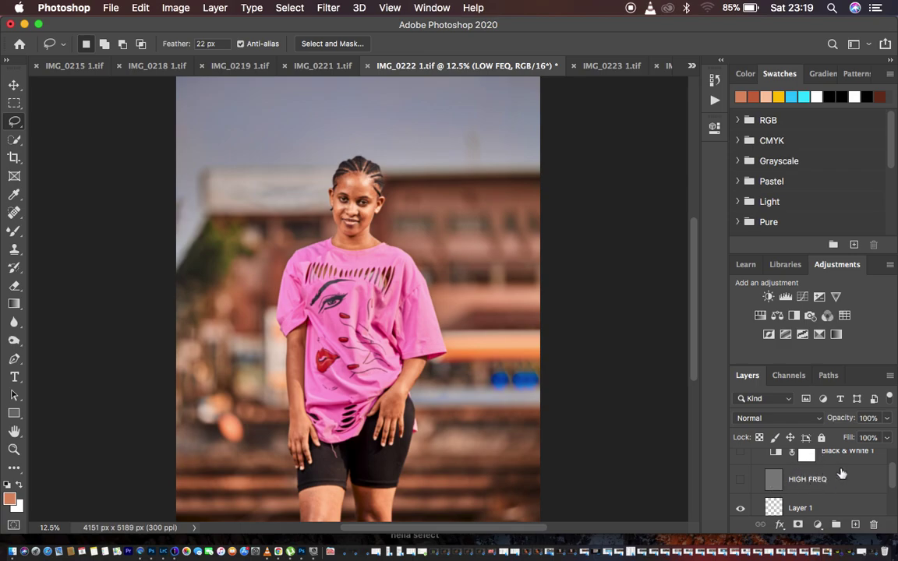
scroll(840, 473, up, 1)
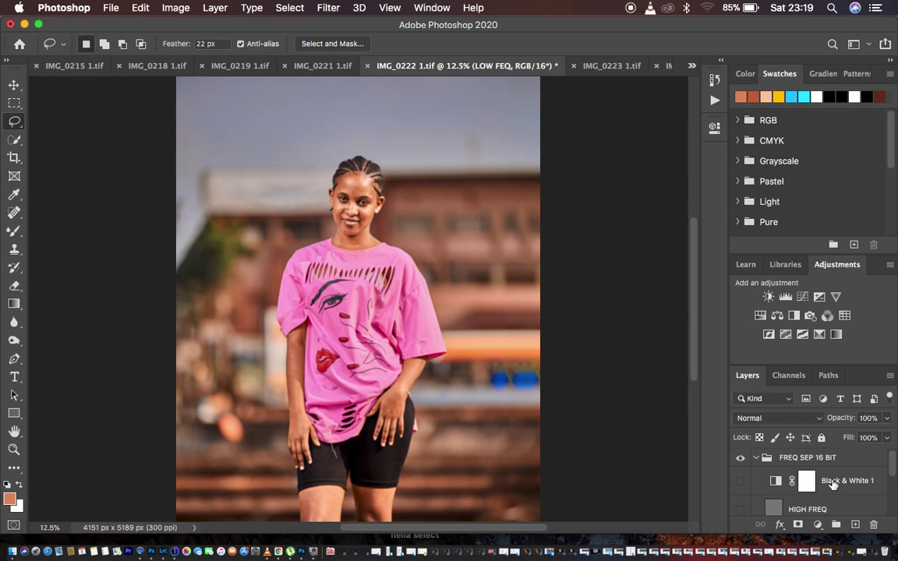
scroll(832, 484, down, 1)
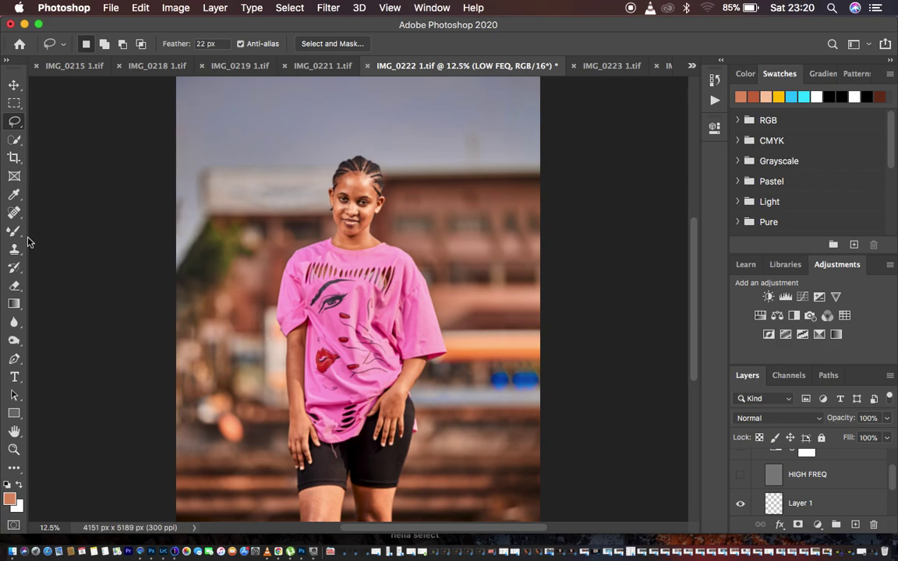
Switch to the Mixer Brush, set it to Clean Brush, and enable cleaning after each stroke.
key(shift+b)
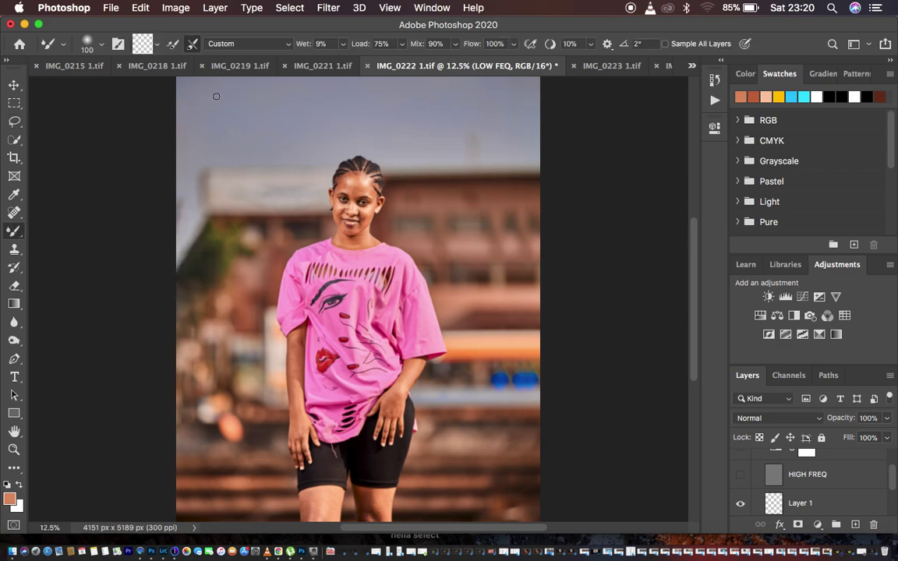
click(155, 44)
click(159, 71)
click(193, 42)
scroll(797, 485, down, 2)
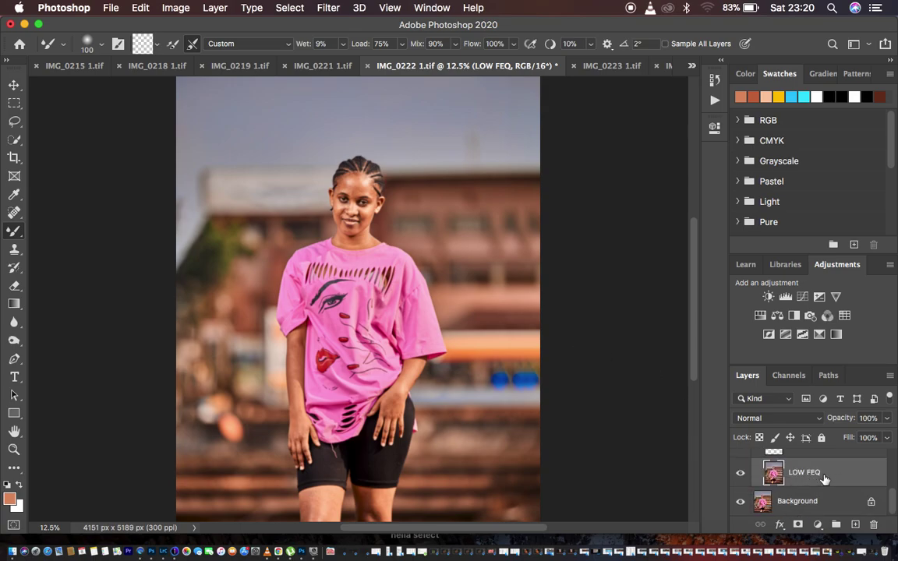
Zoom into the face and blend the forehead and brow skin with a 90 px brush.
key(super+equal)
key(super+equal)
key(super+equal)
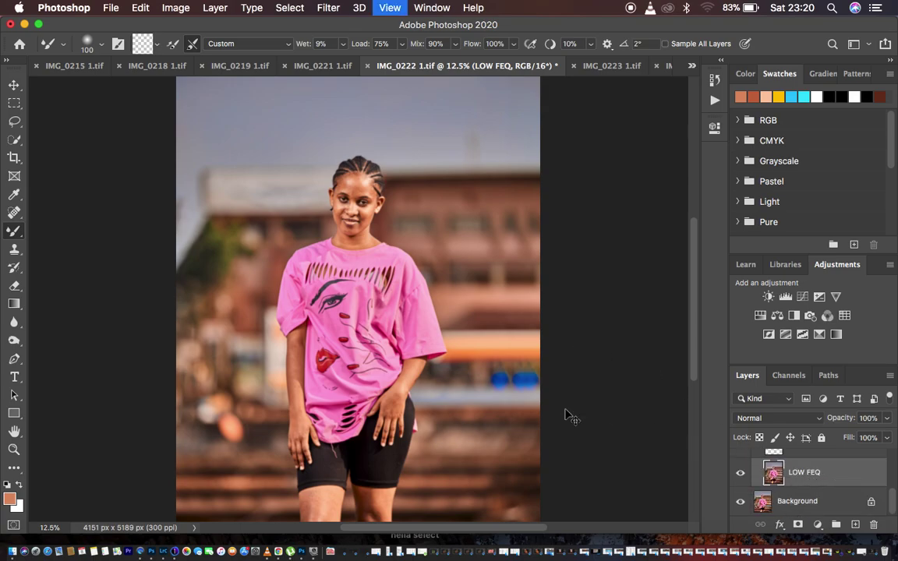
key(super+equal)
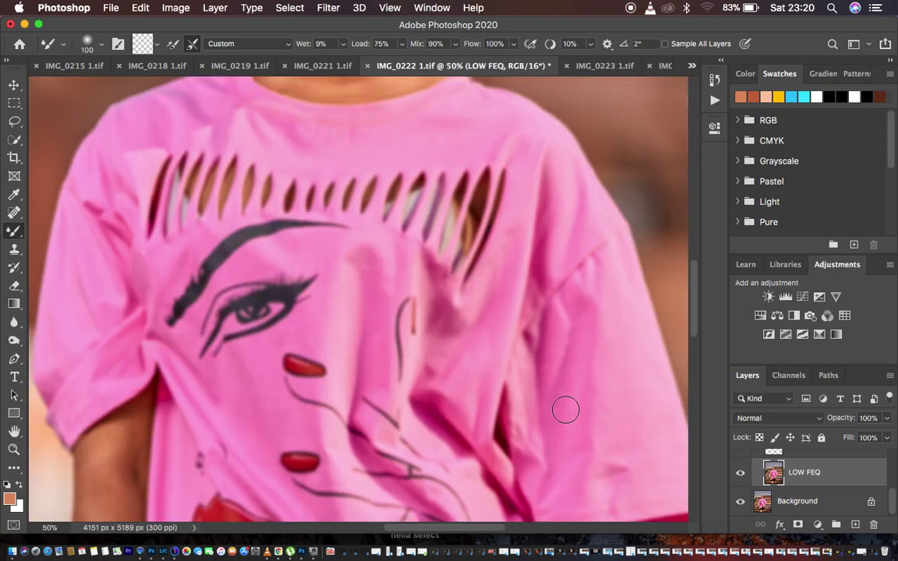
drag(695, 311, 697, 260)
key(bracketleft)
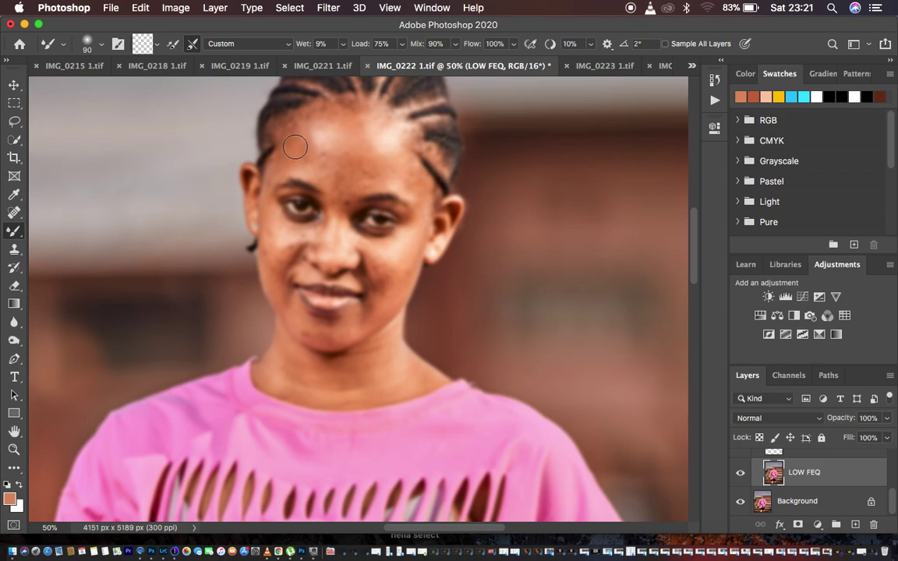
mouse_move(296, 136)
mouse_down()
mouse_move(303, 162)
mouse_move(302, 129)
mouse_move(311, 119)
mouse_move(336, 110)
mouse_move(314, 121)
mouse_move(277, 166)
mouse_move(300, 159)
mouse_move(333, 177)
mouse_move(363, 171)
mouse_move(349, 169)
mouse_move(354, 131)
mouse_move(341, 122)
mouse_move(324, 119)
mouse_move(341, 123)
mouse_move(342, 147)
mouse_move(334, 150)
mouse_move(314, 125)
mouse_move(314, 145)
mouse_move(322, 152)
mouse_move(341, 144)
mouse_move(328, 112)
mouse_move(337, 130)
mouse_move(331, 118)
mouse_move(303, 141)
mouse_move(303, 125)
mouse_move(323, 117)
mouse_move(316, 146)
mouse_move(327, 120)
mouse_move(361, 127)
mouse_move(375, 154)
mouse_move(368, 179)
mouse_move(347, 186)
mouse_move(365, 176)
mouse_move(357, 168)
mouse_move(387, 171)
mouse_move(414, 190)
mouse_move(381, 176)
mouse_move(360, 120)
mouse_move(312, 97)
mouse_move(272, 115)
mouse_move(296, 149)
mouse_move(281, 164)
mouse_move(248, 155)
mouse_move(290, 165)
mouse_move(319, 160)
mouse_move(306, 181)
mouse_move(398, 184)
mouse_up()
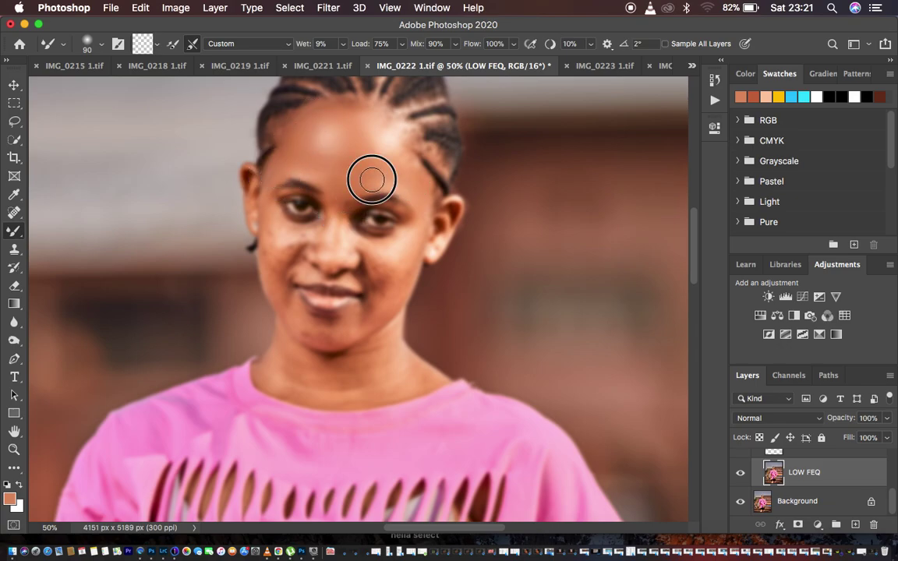
key(bracketleft)
key(bracketleft)
key(bracketleft)
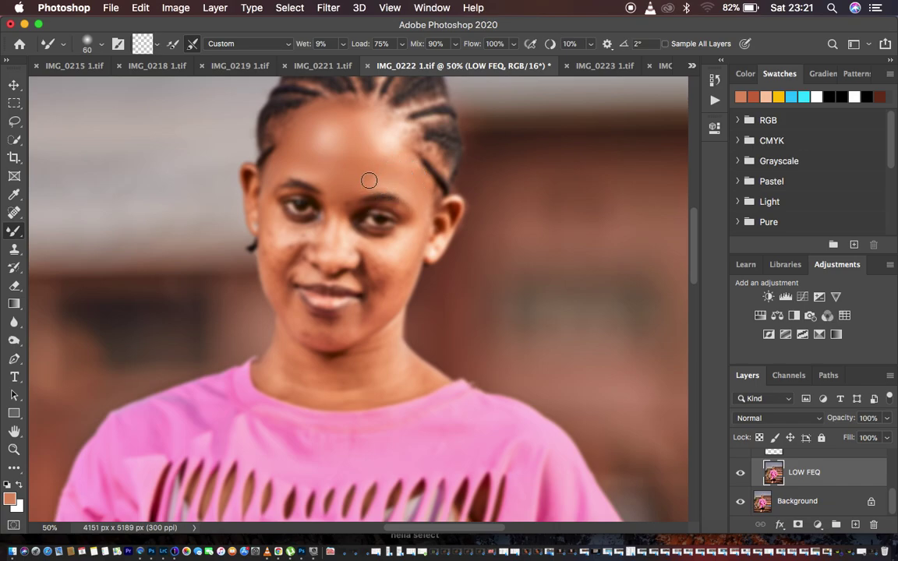
mouse_move(346, 201)
mouse_down()
mouse_move(344, 208)
mouse_move(336, 195)
mouse_up()
Blend the left cheek, temple, chin, between the eyes and beside the nose.
key(bracketright)
key(bracketright)
mouse_move(270, 238)
mouse_down()
mouse_move(267, 220)
mouse_move(272, 248)
mouse_move(266, 238)
mouse_up()
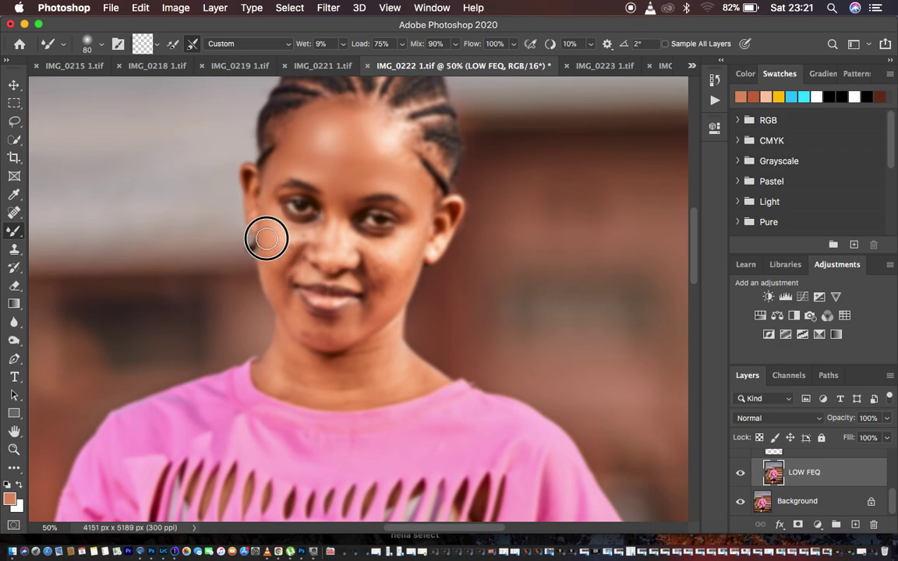
mouse_move(249, 146)
mouse_down()
mouse_move(277, 176)
mouse_move(281, 156)
mouse_move(284, 172)
mouse_move(287, 158)
mouse_move(313, 175)
mouse_move(360, 144)
mouse_move(354, 148)
mouse_move(350, 126)
mouse_move(341, 227)
mouse_move(404, 260)
mouse_move(413, 254)
mouse_move(395, 277)
mouse_move(379, 266)
mouse_move(386, 299)
mouse_up()
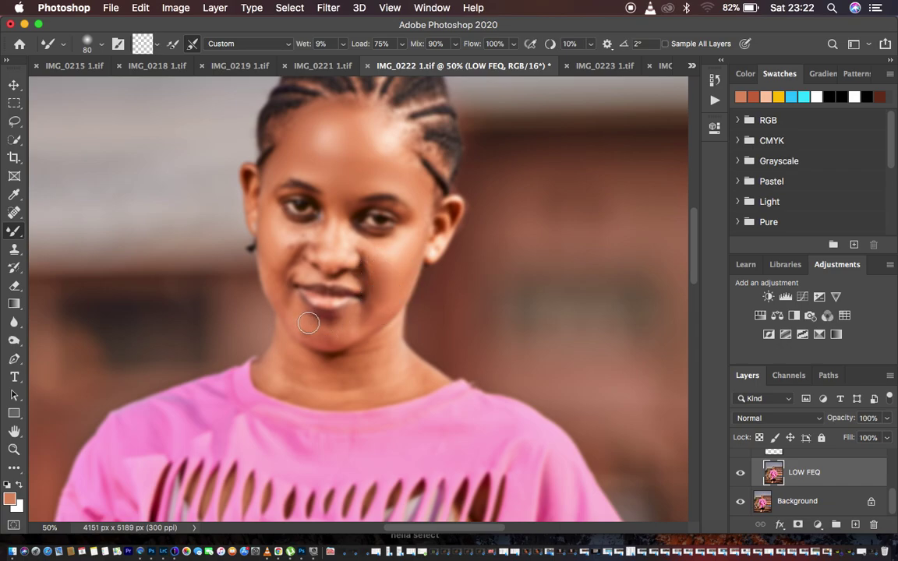
mouse_move(308, 322)
mouse_down()
mouse_move(297, 323)
mouse_move(320, 337)
mouse_move(325, 331)
mouse_move(256, 259)
mouse_move(303, 325)
mouse_move(273, 265)
mouse_move(281, 288)
mouse_up()
mouse_move(304, 245)
mouse_down()
mouse_move(290, 252)
mouse_move(296, 225)
mouse_move(324, 217)
mouse_move(315, 249)
mouse_move(324, 211)
mouse_move(340, 214)
mouse_move(341, 230)
mouse_up()
drag(335, 196, 331, 191)
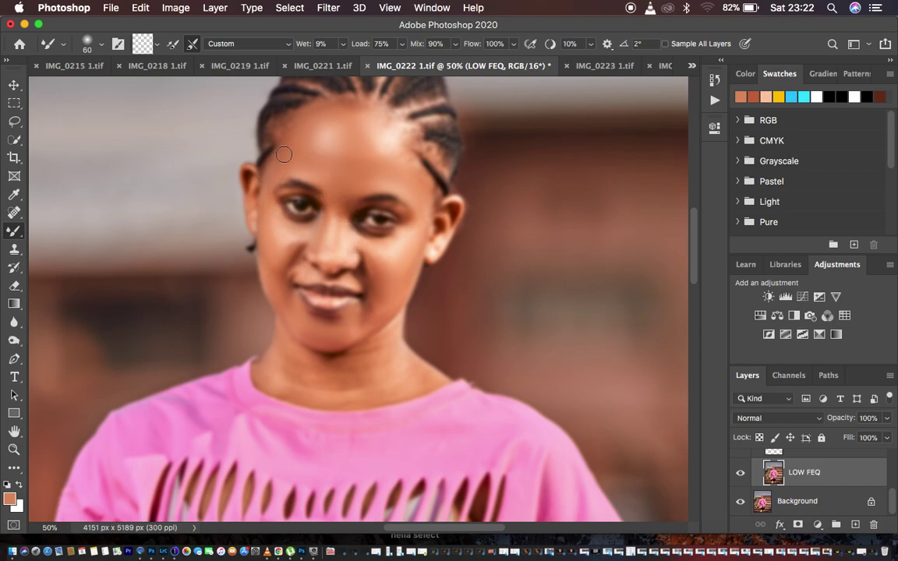
drag(340, 185, 344, 205)
mouse_move(374, 246)
mouse_down()
mouse_move(367, 241)
mouse_move(375, 287)
mouse_up()
Smooth the jaw beside the mouth, under the right eye, and across the neck base.
key(bracketright)
key(bracketright)
key(bracketleft)
mouse_move(317, 348)
mouse_down()
mouse_move(320, 333)
mouse_move(275, 291)
mouse_move(292, 276)
mouse_move(298, 238)
mouse_move(281, 223)
mouse_move(288, 226)
mouse_move(280, 207)
mouse_move(334, 226)
mouse_move(328, 223)
mouse_up()
mouse_move(388, 245)
mouse_down()
mouse_move(385, 236)
mouse_move(403, 235)
mouse_move(387, 257)
mouse_move(422, 254)
mouse_up()
key(bracketright)
key(bracketright)
key(bracketright)
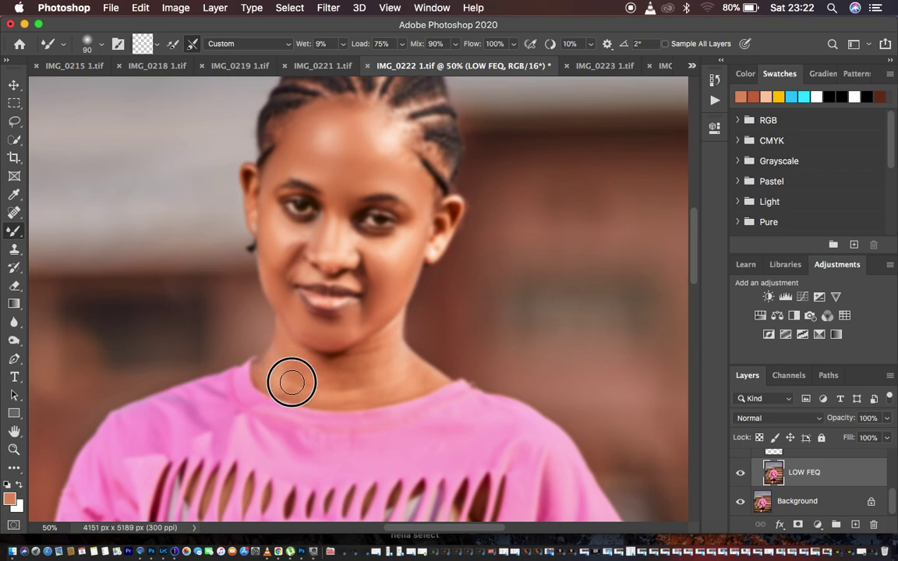
mouse_move(308, 377)
mouse_down()
mouse_move(341, 371)
mouse_move(357, 385)
mouse_move(388, 363)
mouse_up()
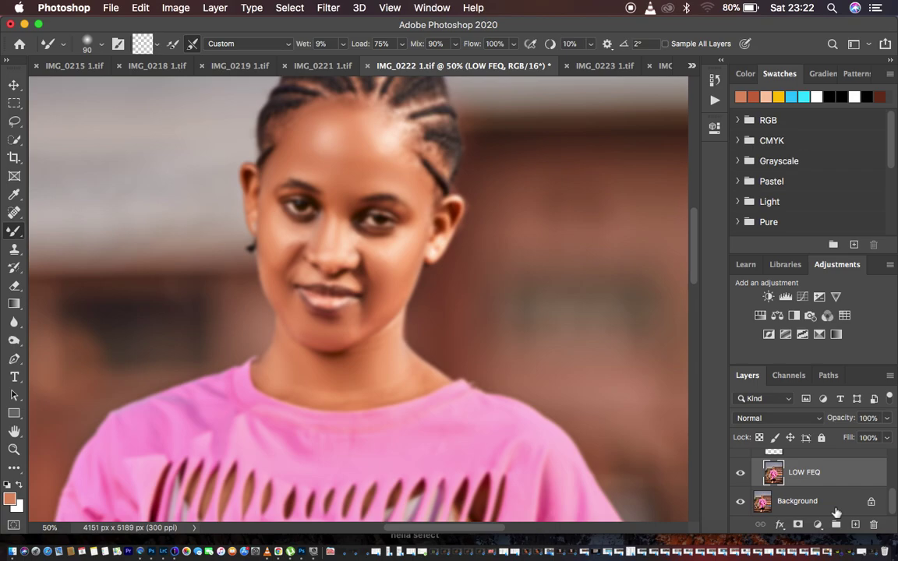
Show HIGH FREQ, toggle the FREQ SEP 16 BIT group to compare, and leave it visible.
scroll(836, 511, up, 3)
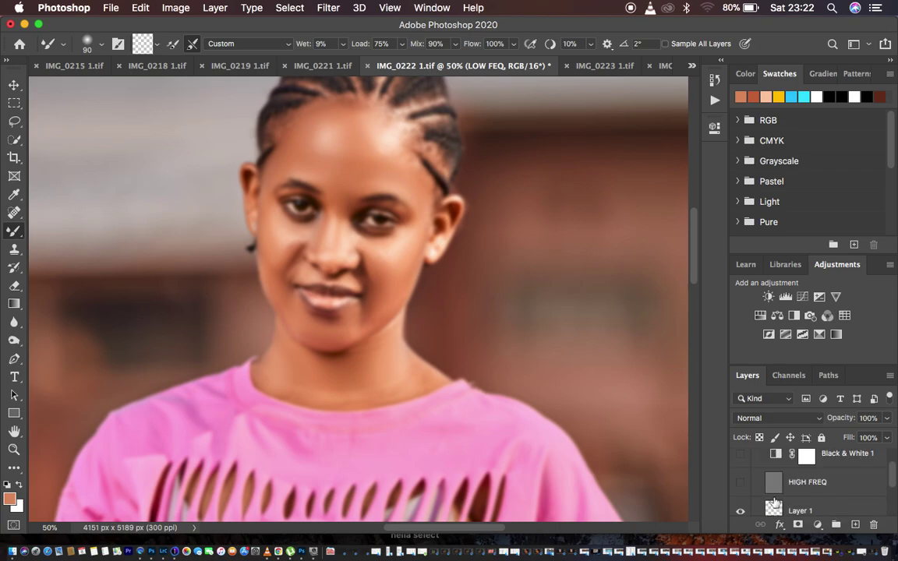
click(740, 483)
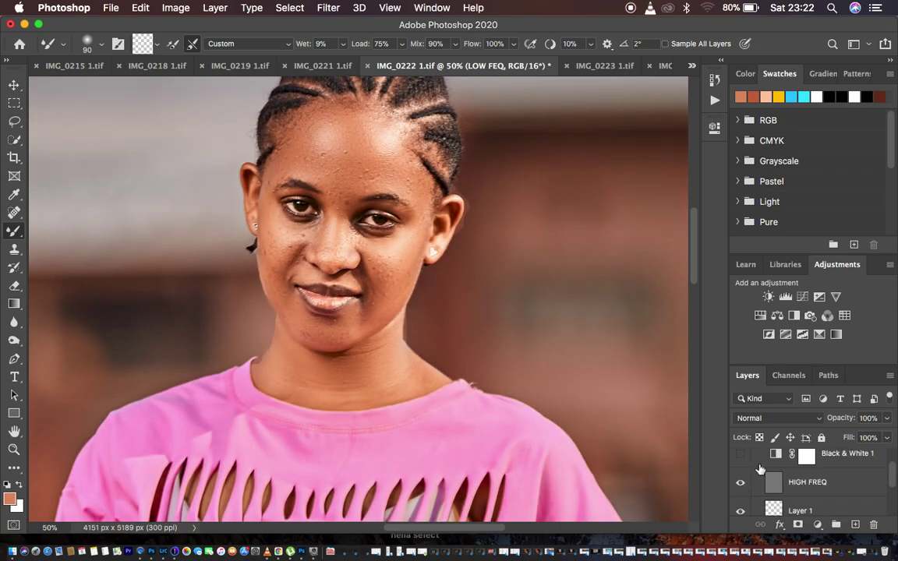
scroll(793, 468, up, 1)
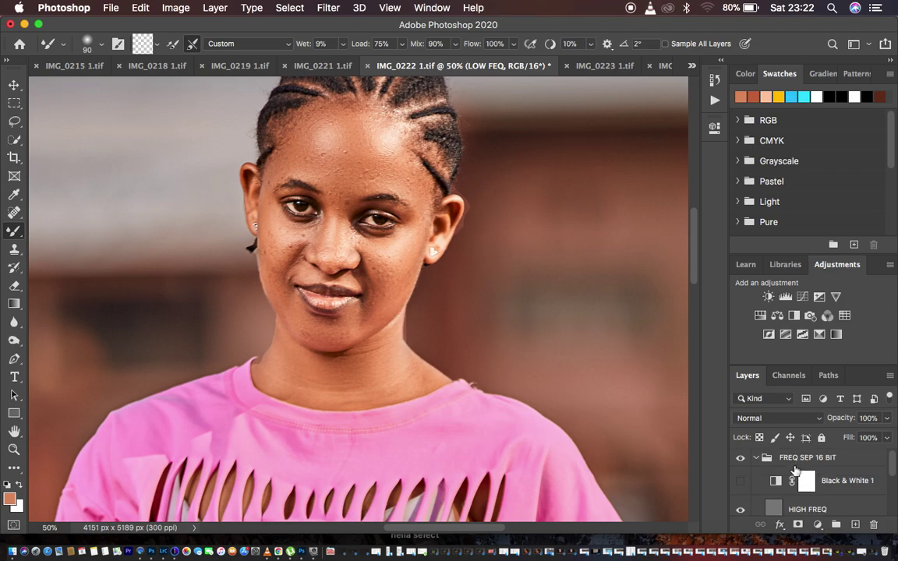
click(741, 458)
click(741, 459)
click(740, 459)
click(741, 459)
click(740, 459)
click(740, 459)
click(740, 459)
click(740, 459)
key(super+minus)
key(super+minus)
key(super+minus)
key(super+minus)
key(super+minus)
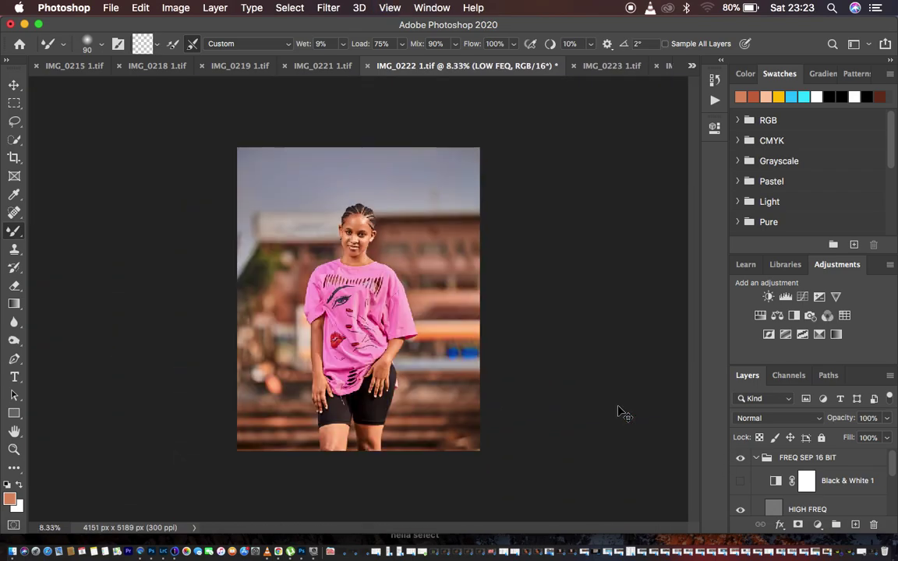
key(super+plus)
click(742, 461)
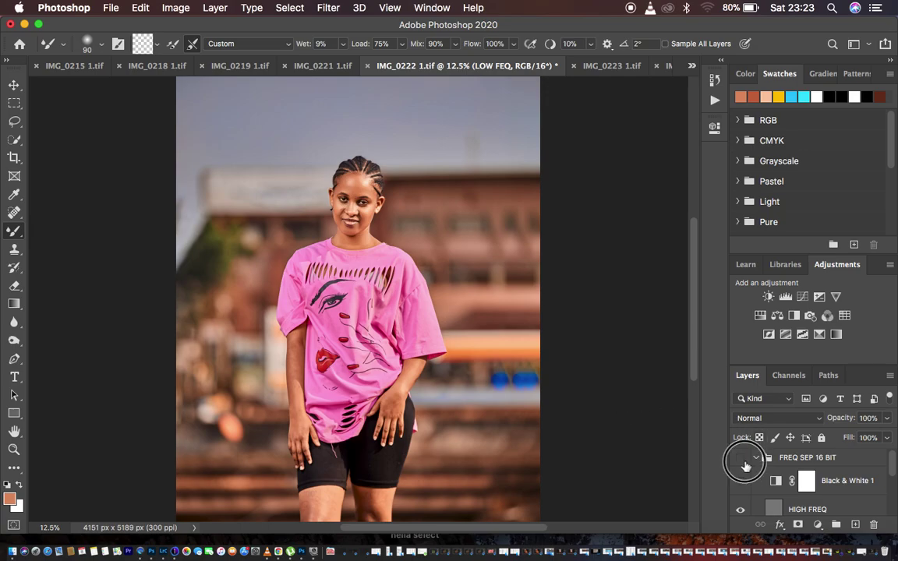
click(741, 461)
key(super+plus)
key(super+plus)
key(super+plus)
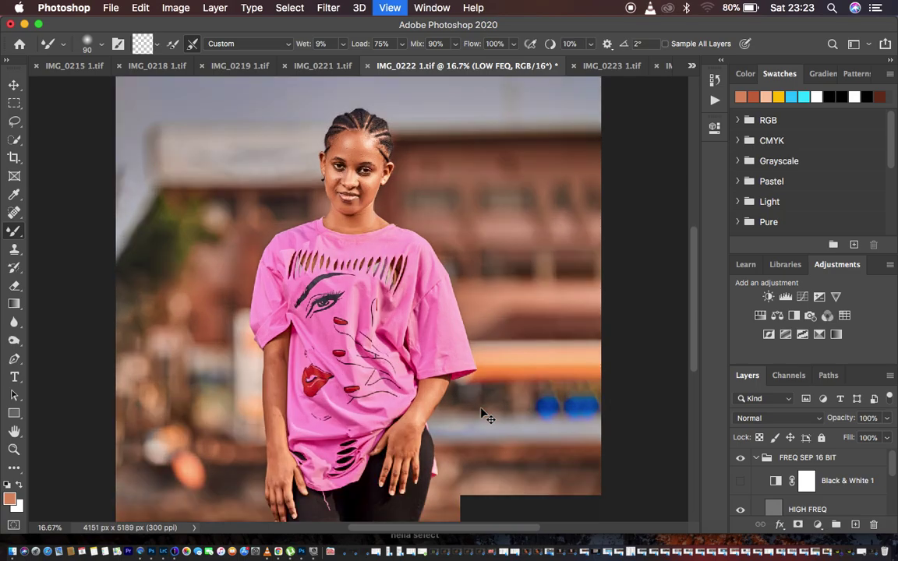
scroll(475, 369, down, 10)
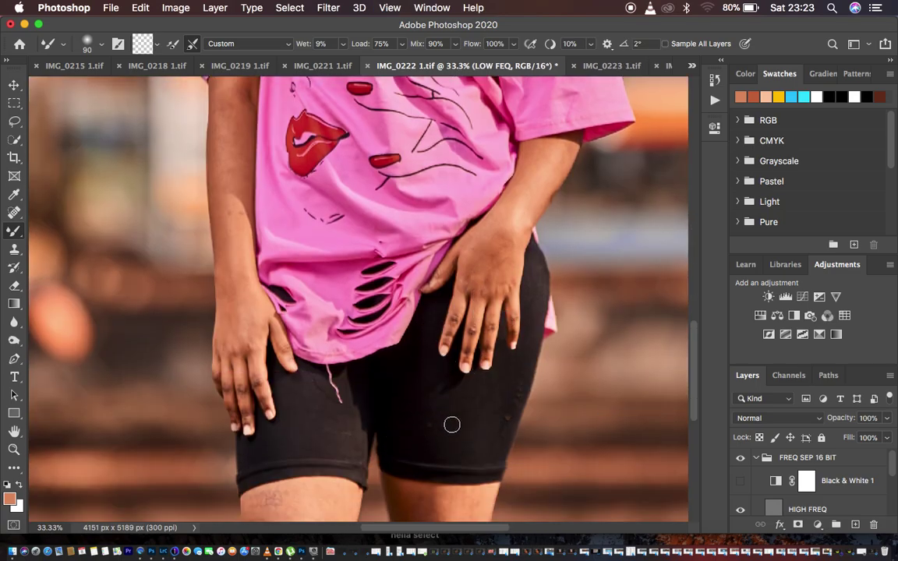
Hide HIGH FREQ and blend the skin along the upper arm, forearm and wrist.
scroll(555, 344, up, 2)
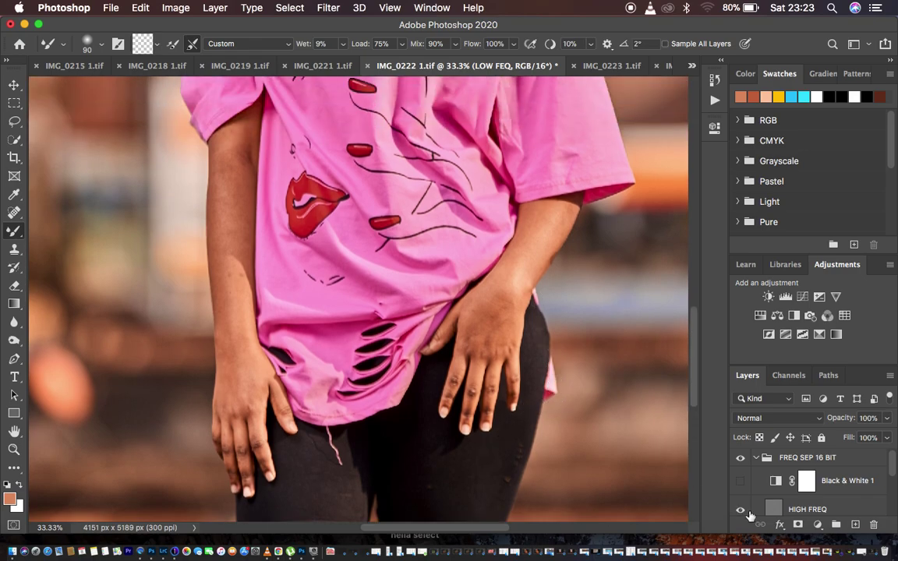
click(740, 511)
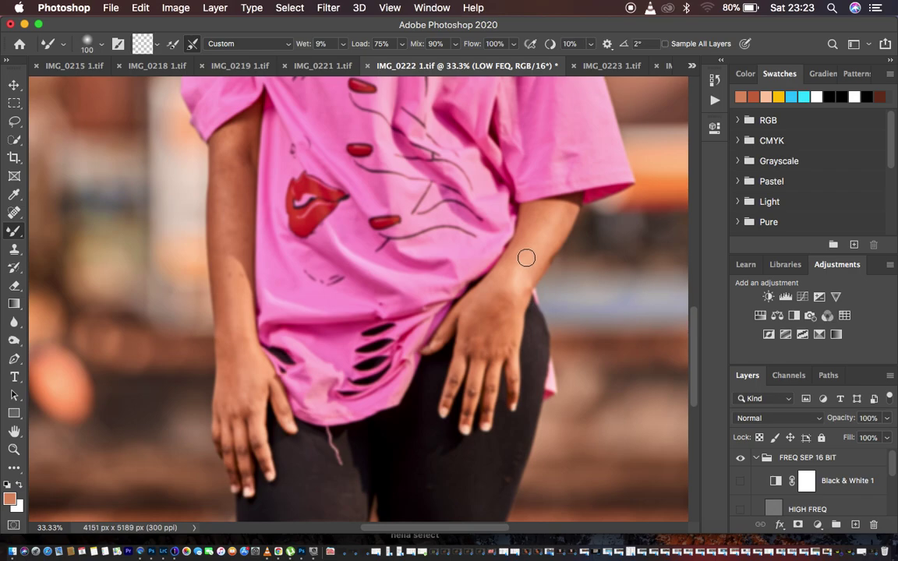
mouse_move(526, 258)
mouse_down()
mouse_move(535, 219)
mouse_move(530, 229)
mouse_move(567, 208)
mouse_move(497, 307)
mouse_move(495, 287)
mouse_move(498, 349)
mouse_move(476, 330)
mouse_move(491, 291)
mouse_up()
mouse_move(543, 235)
mouse_down()
mouse_move(525, 271)
mouse_move(553, 227)
mouse_move(468, 230)
mouse_up()
mouse_move(233, 170)
mouse_down()
mouse_move(227, 145)
mouse_move(240, 134)
mouse_move(226, 206)
mouse_move(242, 235)
mouse_move(228, 215)
mouse_move(231, 345)
mouse_move(225, 333)
mouse_move(237, 346)
mouse_move(248, 401)
mouse_move(253, 395)
mouse_move(267, 468)
mouse_up()
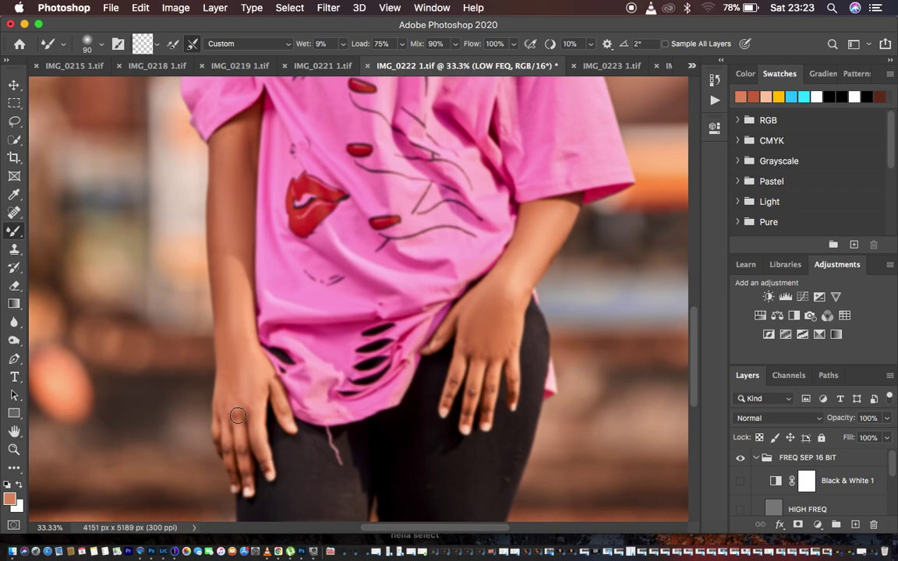
Blend the fingers of both hands and the left arm up to the sleeve.
drag(238, 424, 245, 469)
mouse_move(228, 404)
mouse_down()
mouse_move(221, 410)
mouse_move(231, 451)
mouse_move(224, 373)
mouse_move(237, 421)
mouse_up()
mouse_move(411, 324)
mouse_down()
mouse_move(456, 362)
mouse_move(448, 409)
mouse_up()
mouse_move(473, 364)
mouse_down()
mouse_move(471, 381)
mouse_move(488, 366)
mouse_move(492, 395)
mouse_move(507, 351)
mouse_move(512, 380)
mouse_move(511, 345)
mouse_move(493, 331)
mouse_move(458, 329)
mouse_move(413, 300)
mouse_up()
mouse_move(256, 390)
mouse_down()
mouse_move(234, 351)
mouse_move(210, 265)
mouse_move(206, 222)
mouse_move(231, 147)
mouse_move(224, 142)
mouse_up()
Blend the skin down the left thigh, its outer edge, and the right thigh around the knee.
scroll(400, 242, down, 5)
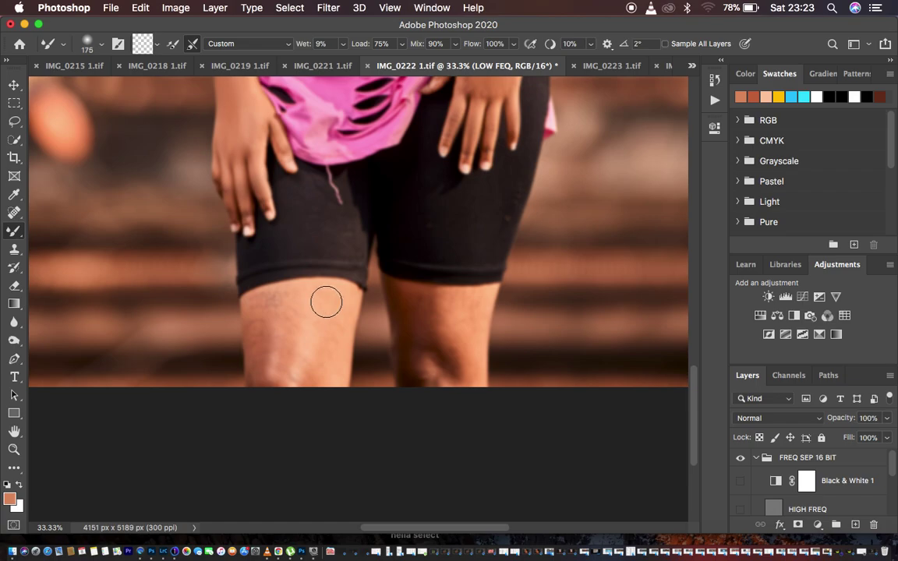
mouse_move(326, 305)
mouse_down()
mouse_move(337, 301)
mouse_move(310, 372)
mouse_move(336, 337)
mouse_move(321, 357)
mouse_move(341, 301)
mouse_move(325, 341)
mouse_move(275, 339)
mouse_move(264, 315)
mouse_move(263, 361)
mouse_move(263, 305)
mouse_move(290, 301)
mouse_move(281, 383)
mouse_move(275, 381)
mouse_move(256, 362)
mouse_move(264, 328)
mouse_move(249, 303)
mouse_move(333, 291)
mouse_move(332, 315)
mouse_move(344, 302)
mouse_up()
mouse_move(261, 300)
mouse_down()
mouse_move(253, 309)
mouse_move(240, 295)
mouse_up()
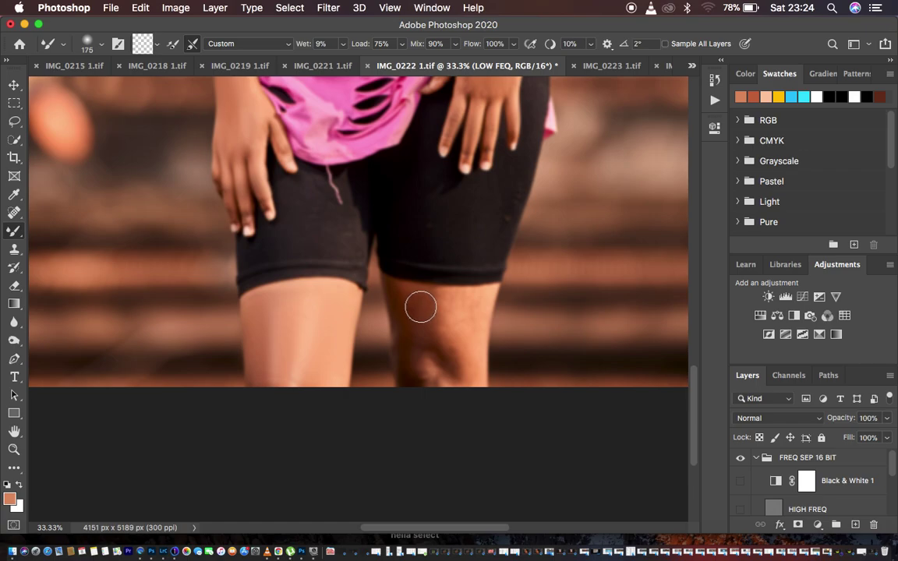
mouse_move(444, 315)
mouse_down()
mouse_move(458, 363)
mouse_move(450, 345)
mouse_move(474, 314)
mouse_move(465, 324)
mouse_move(419, 316)
mouse_move(408, 300)
mouse_move(430, 376)
mouse_move(441, 330)
mouse_move(434, 382)
mouse_move(442, 339)
mouse_move(403, 294)
mouse_move(449, 304)
mouse_move(425, 306)
mouse_move(468, 334)
mouse_move(474, 321)
mouse_move(467, 339)
mouse_move(426, 335)
mouse_move(432, 378)
mouse_move(411, 307)
mouse_move(451, 309)
mouse_move(441, 313)
mouse_move(475, 304)
mouse_move(452, 381)
mouse_move(443, 362)
mouse_move(389, 365)
mouse_up()
Show HIGH FREQ, compare the FREQ SEP 16 BIT group on the full photo, then select the Lasso.
click(740, 510)
key(super+minus)
key(super+minus)
key(super+minus)
key(super+minus)
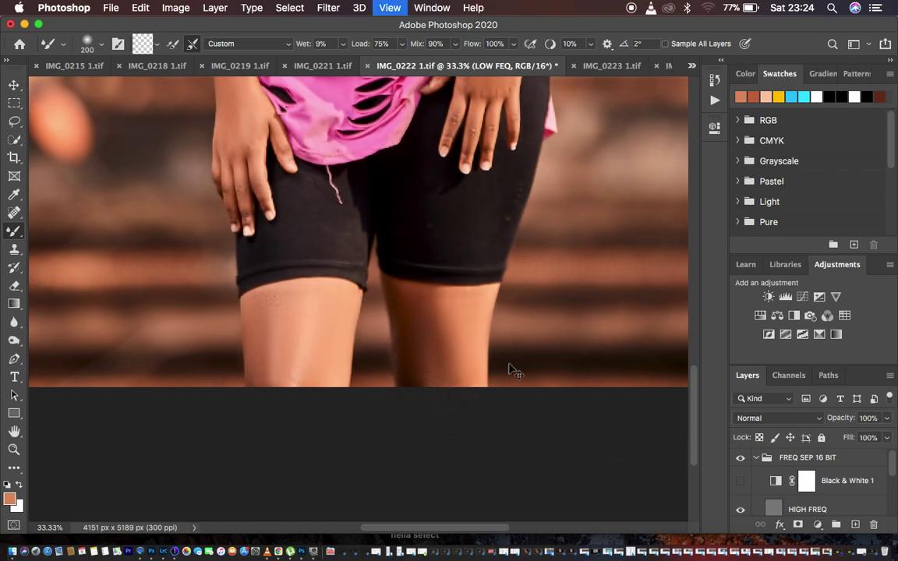
key(super+equal)
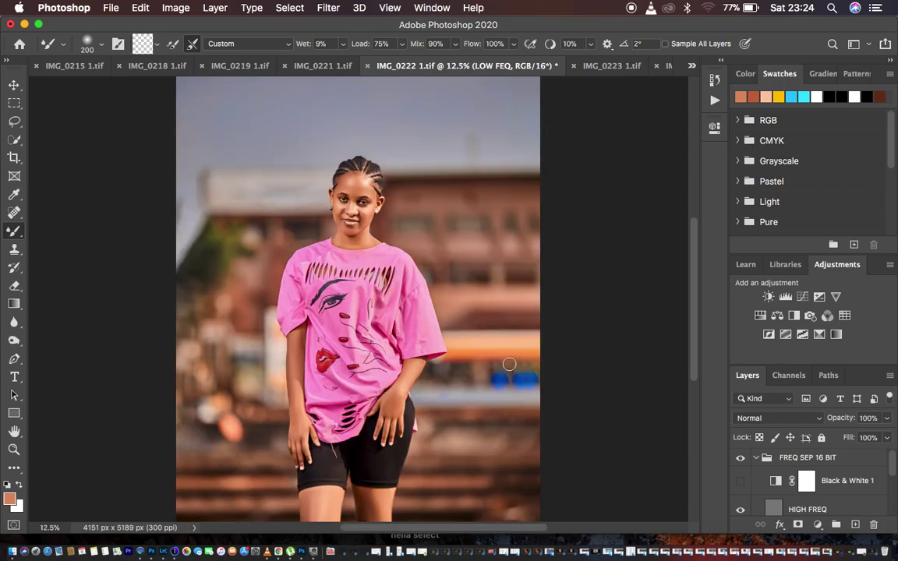
click(739, 458)
click(740, 458)
click(739, 460)
click(14, 121)
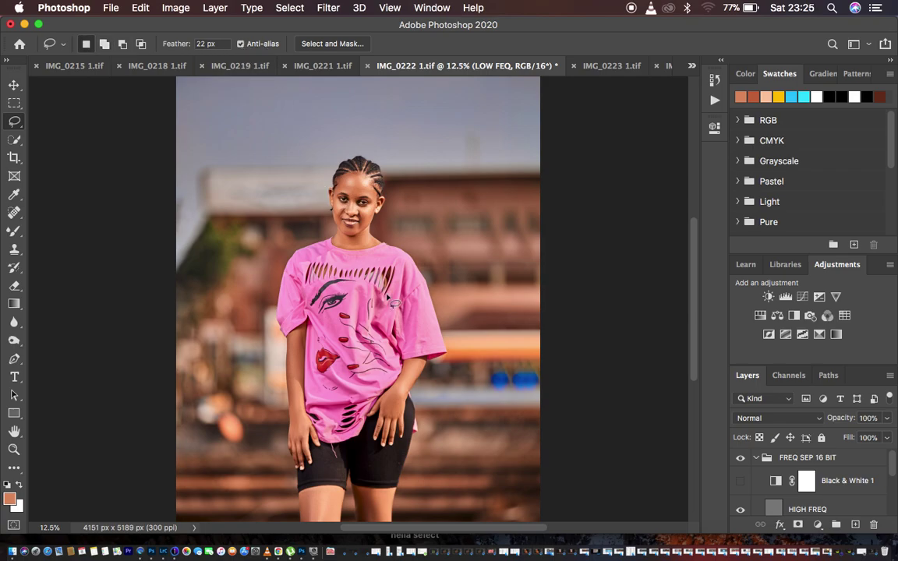
Lasso the forehead below the hairline and apply a 15-pixel Gaussian Blur.
key(super+equal)
key(super+equal)
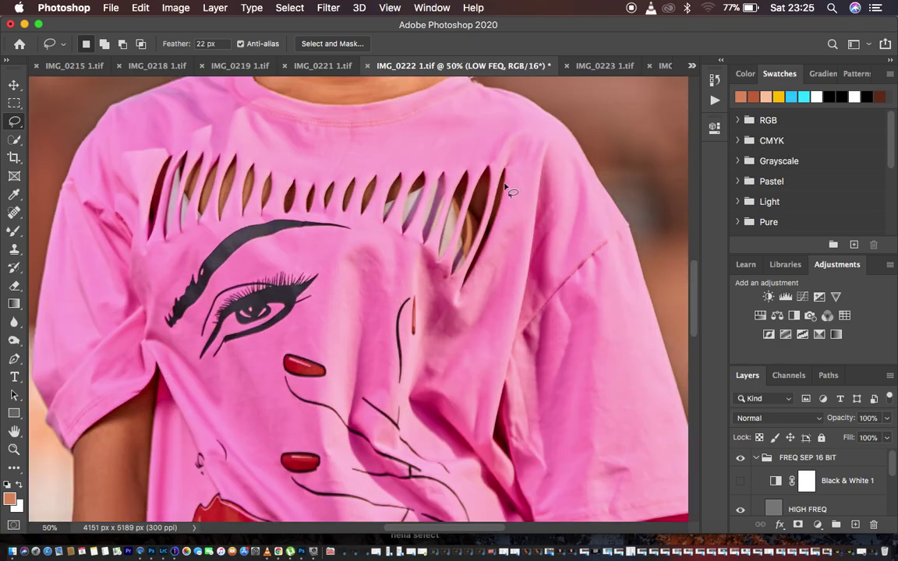
scroll(508, 190, up, 10)
mouse_move(306, 127)
mouse_down()
mouse_move(292, 117)
mouse_move(331, 102)
mouse_move(372, 108)
mouse_move(406, 146)
mouse_move(417, 205)
mouse_move(339, 208)
mouse_move(303, 185)
mouse_move(279, 190)
mouse_up()
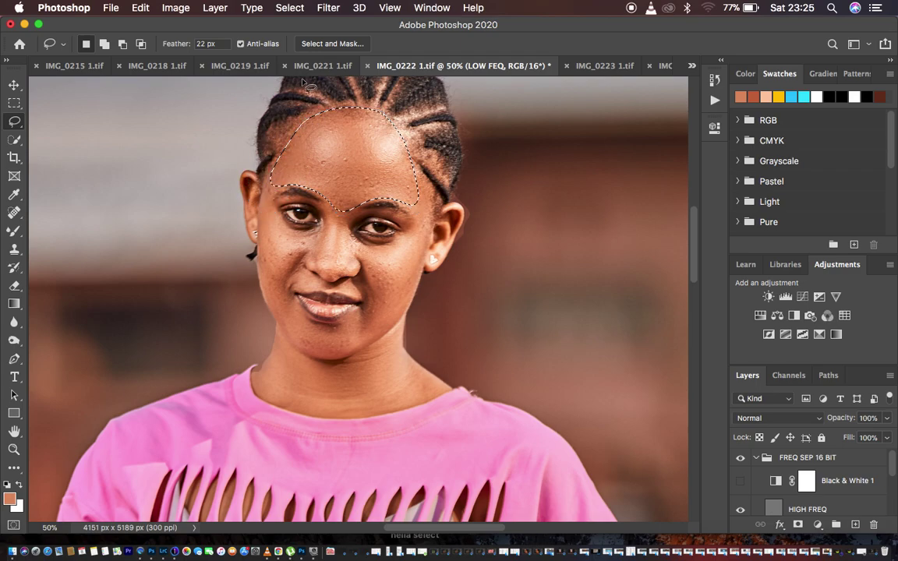
click(328, 8)
mouse_move(381, 175)
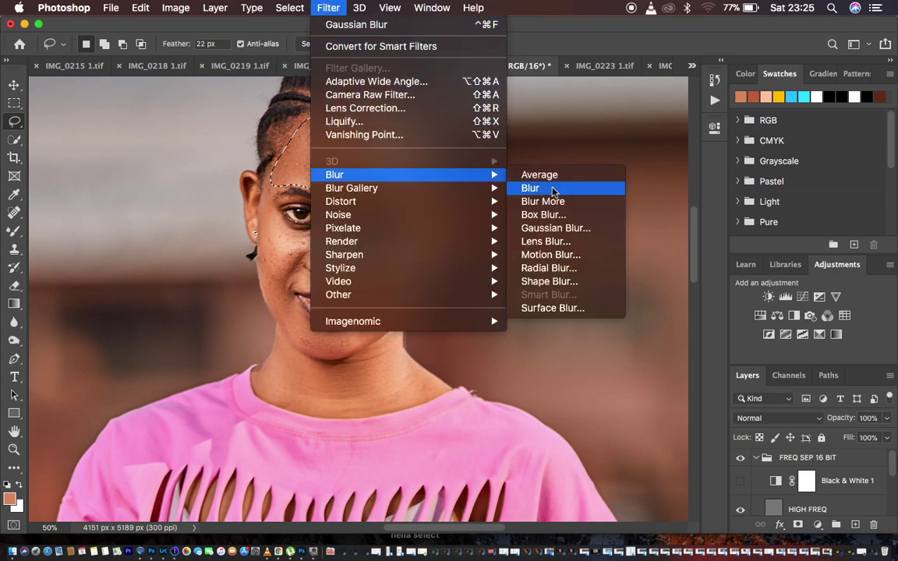
click(566, 233)
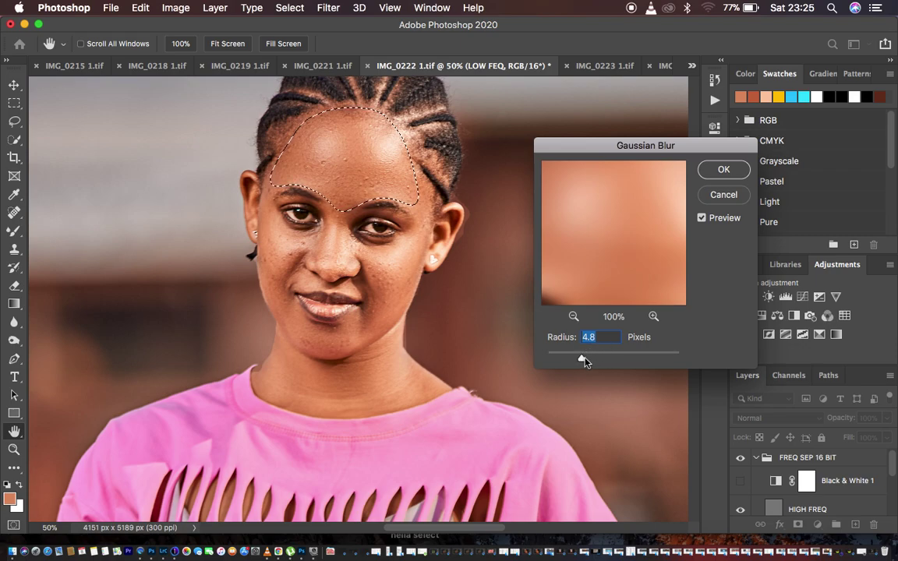
text(15)
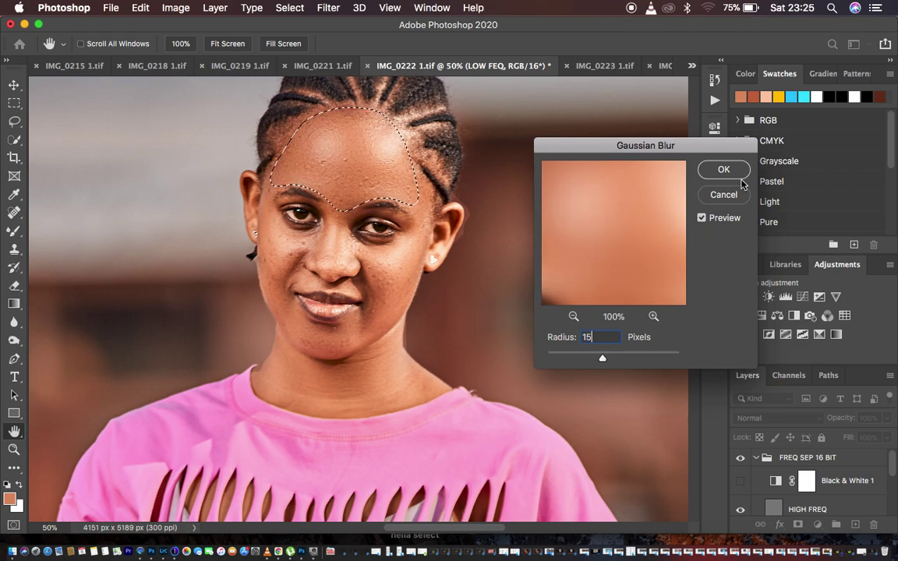
click(723, 170)
Deselect the forehead and start a lasso selection around the cheek on the image's right.
key(l)
key(ctrl+d)
mouse_move(413, 252)
mouse_down()
mouse_move(371, 269)
mouse_move(376, 336)
mouse_move(416, 253)
mouse_up()
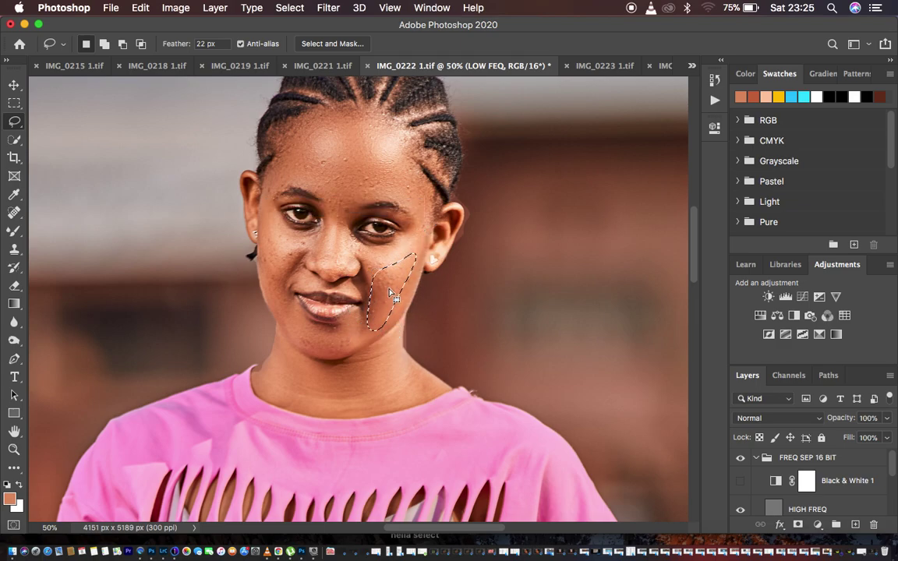
Gaussian Blur the right cheek selection, then the left cheek area, clearing each selection.
right_click(391, 284)
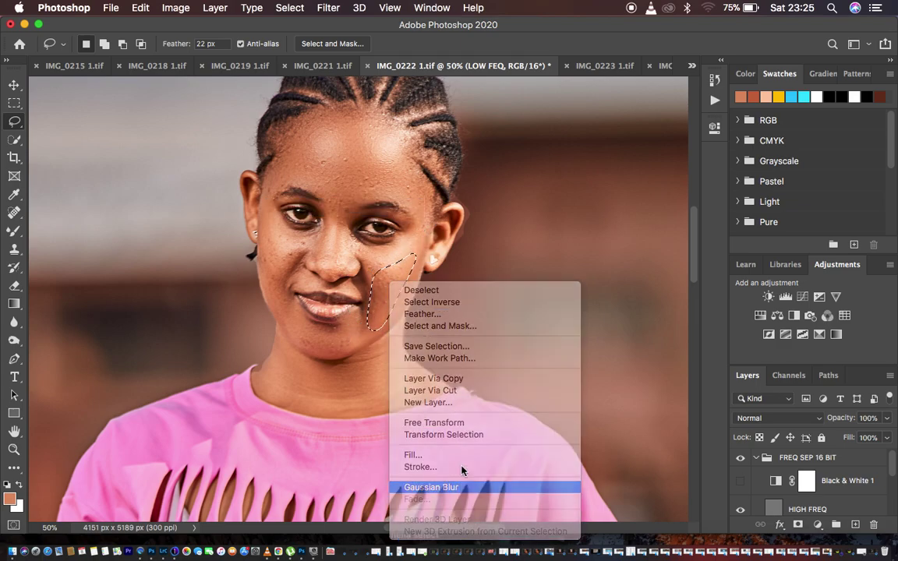
click(460, 486)
key(ctrl+d)
mouse_move(298, 259)
mouse_down()
mouse_move(283, 314)
mouse_move(269, 291)
mouse_move(261, 227)
mouse_up()
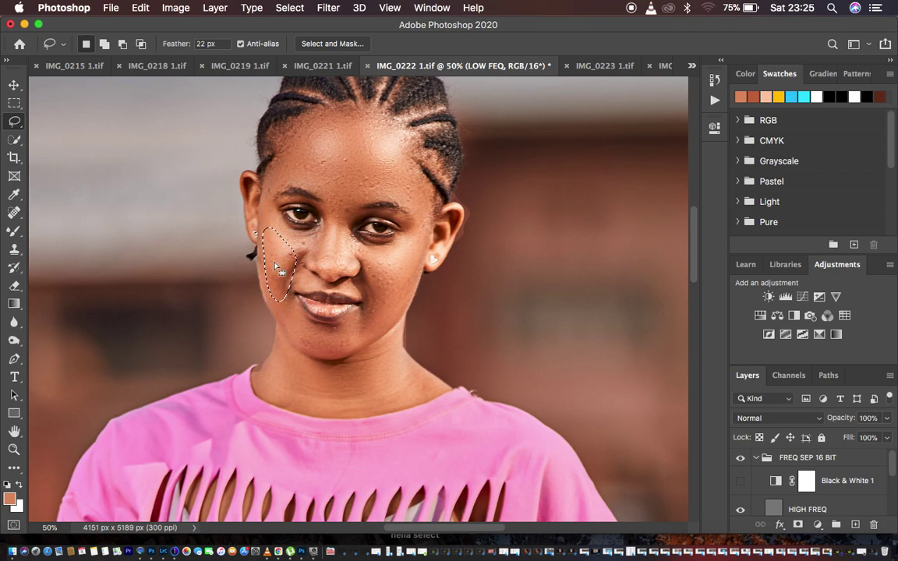
right_click(278, 267)
click(304, 465)
click(389, 376)
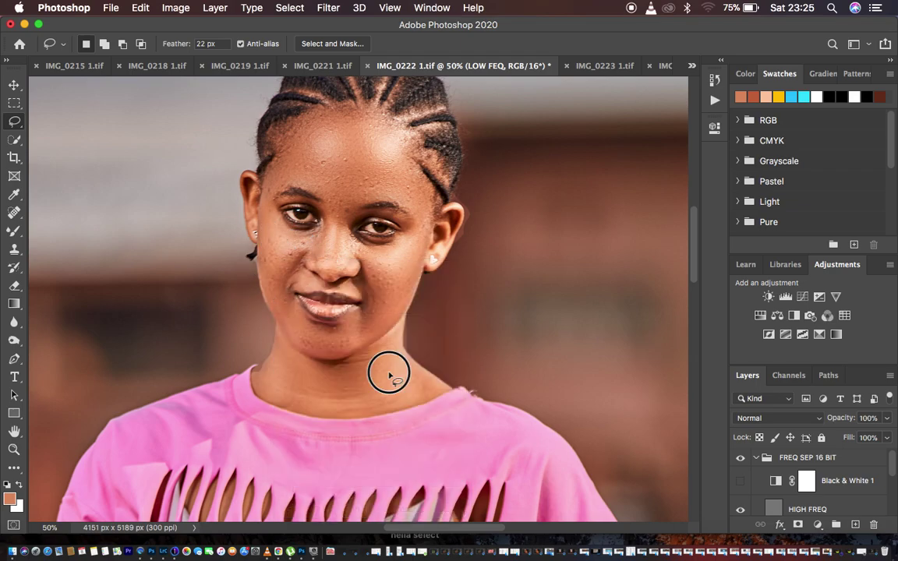
Blur the skin between the eyebrows and around the mouth and chin, then deselect.
mouse_move(343, 209)
mouse_down()
mouse_move(351, 216)
mouse_move(348, 189)
mouse_move(346, 219)
mouse_up()
right_click(346, 221)
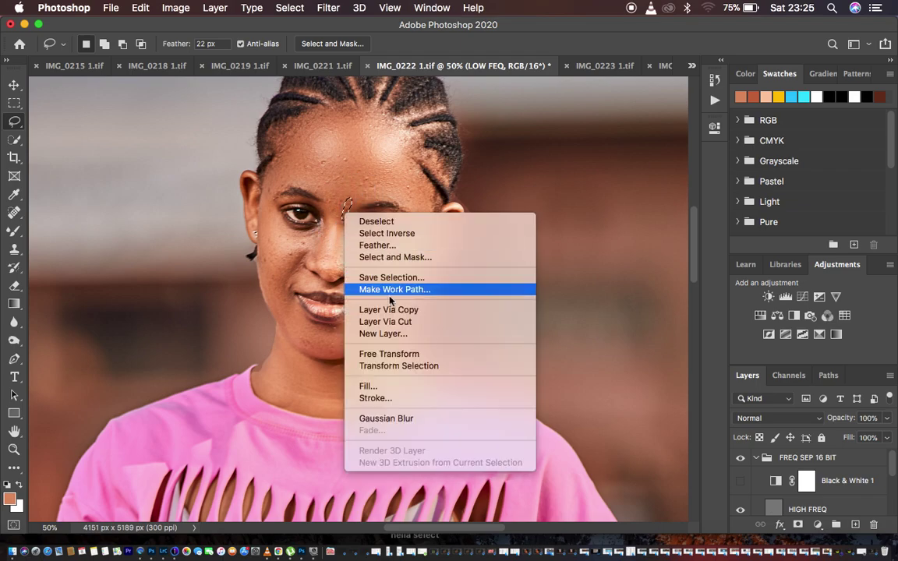
click(405, 419)
mouse_move(278, 286)
mouse_down()
mouse_move(288, 327)
mouse_move(332, 356)
mouse_move(363, 341)
mouse_move(380, 297)
mouse_move(332, 329)
mouse_move(281, 289)
mouse_up()
right_click(307, 321)
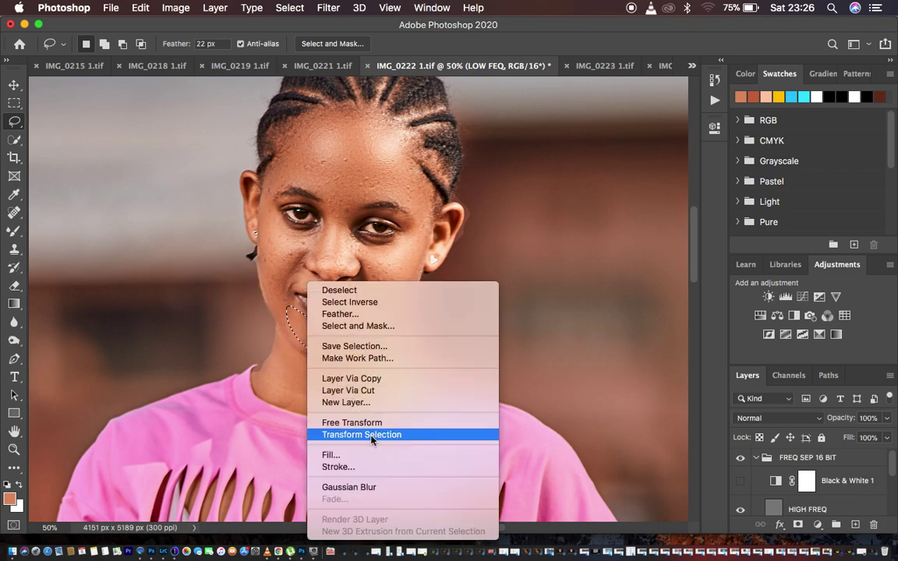
click(382, 484)
key(super+d)
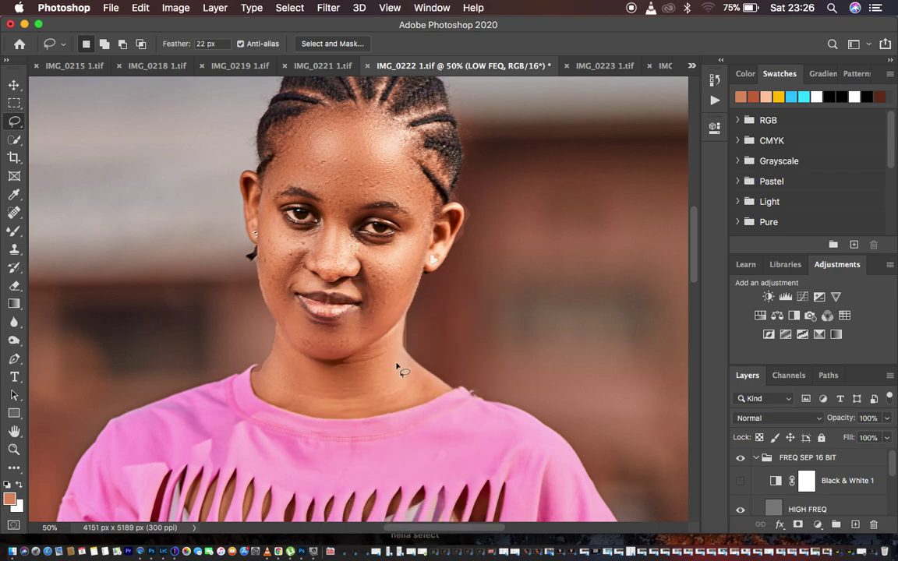
key(super+minus)
key(super+minus)
key(super+minus)
key(super+minus)
key(super+minus)
key(super+plus)
key(super+plus)
key(super+plus)
Lasso a left-thigh skin area and apply a 20-pixel Gaussian Blur, then deselect.
scroll(460, 333, down, 5)
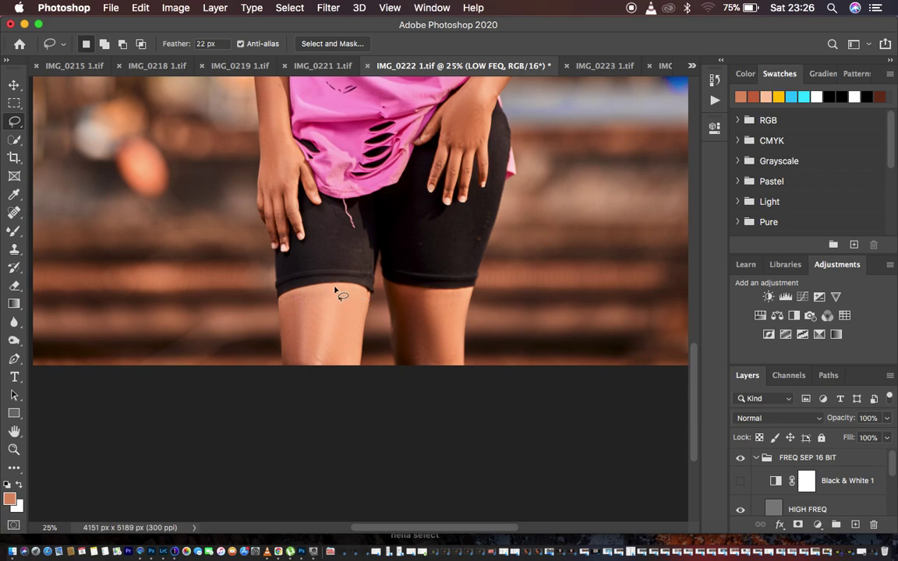
mouse_move(333, 284)
mouse_down()
mouse_move(326, 359)
mouse_move(336, 374)
mouse_move(351, 373)
mouse_move(365, 298)
mouse_move(335, 286)
mouse_up()
click(328, 8)
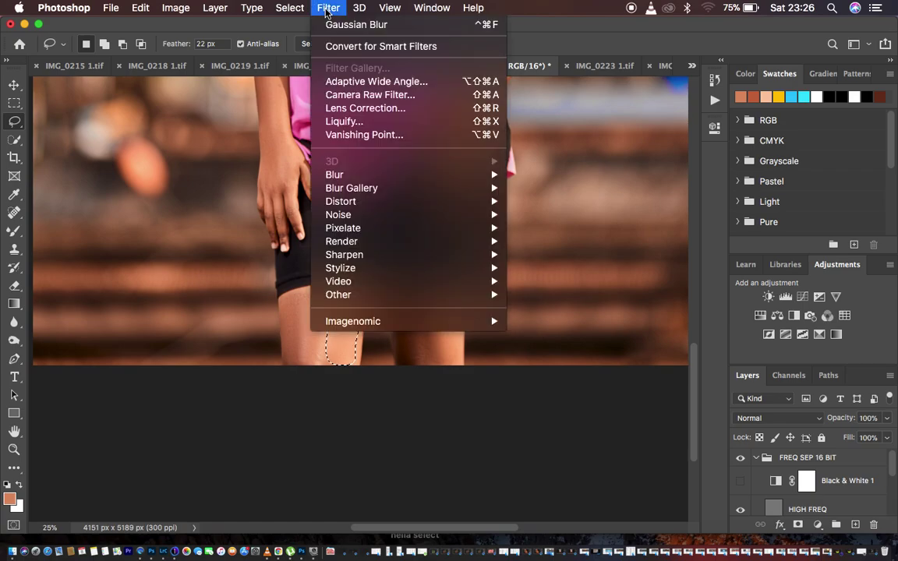
mouse_move(371, 187)
click(541, 227)
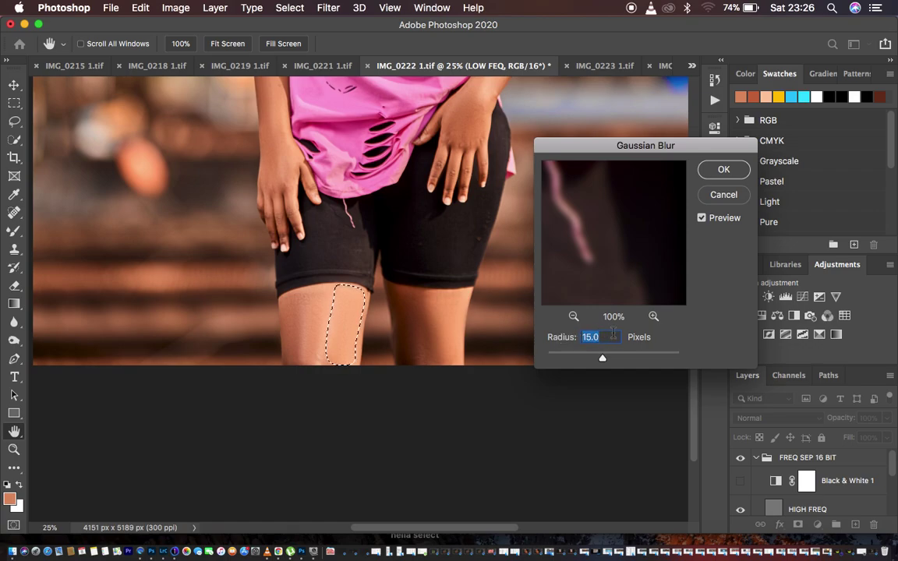
text(20)
key(Return)
key(ctrl+d)
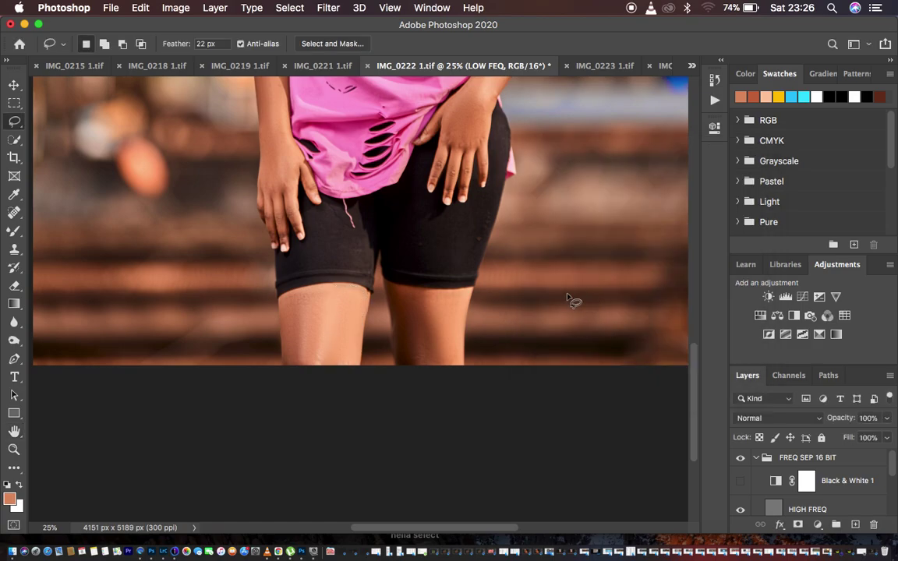
Reapply Gaussian Blur to another left-thigh area and two right-thigh areas.
mouse_move(283, 301)
mouse_down()
mouse_move(323, 295)
mouse_move(312, 379)
mouse_move(300, 383)
mouse_move(286, 379)
mouse_move(283, 300)
mouse_up()
right_click(298, 326)
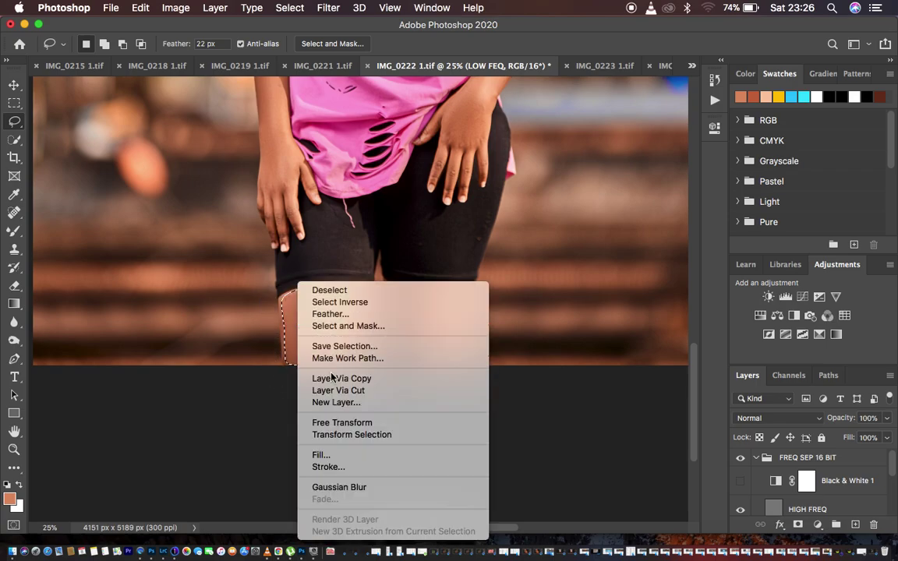
click(346, 487)
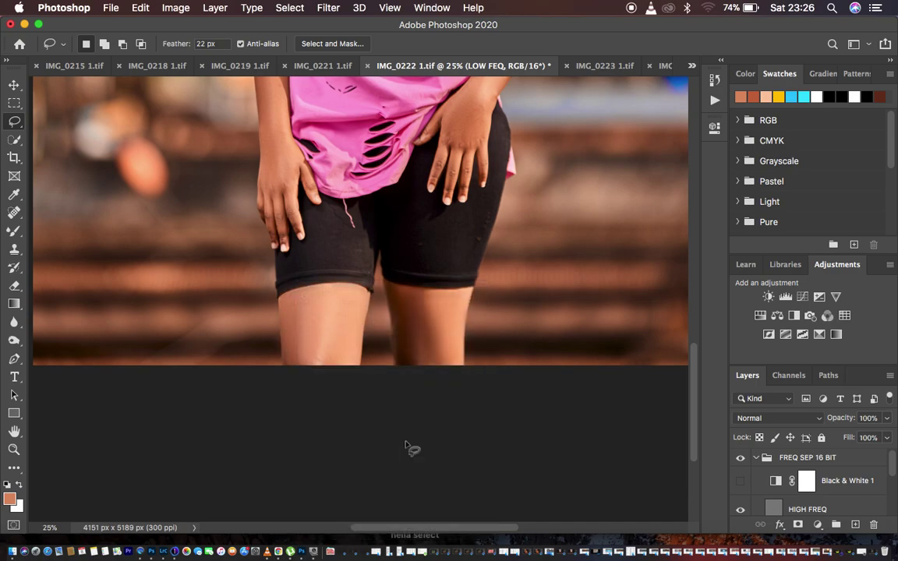
mouse_move(388, 285)
mouse_down()
mouse_move(435, 301)
mouse_move(439, 370)
mouse_move(414, 389)
mouse_move(391, 287)
mouse_up()
right_click(411, 322)
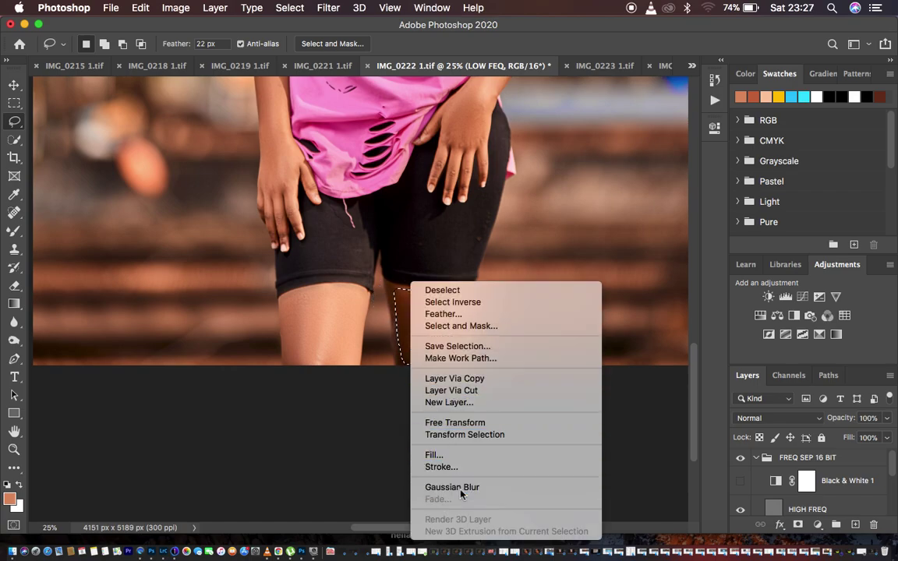
click(453, 484)
mouse_move(434, 299)
mouse_down()
mouse_move(443, 369)
mouse_move(459, 365)
mouse_move(463, 297)
mouse_move(432, 293)
mouse_move(426, 328)
mouse_up()
right_click(441, 328)
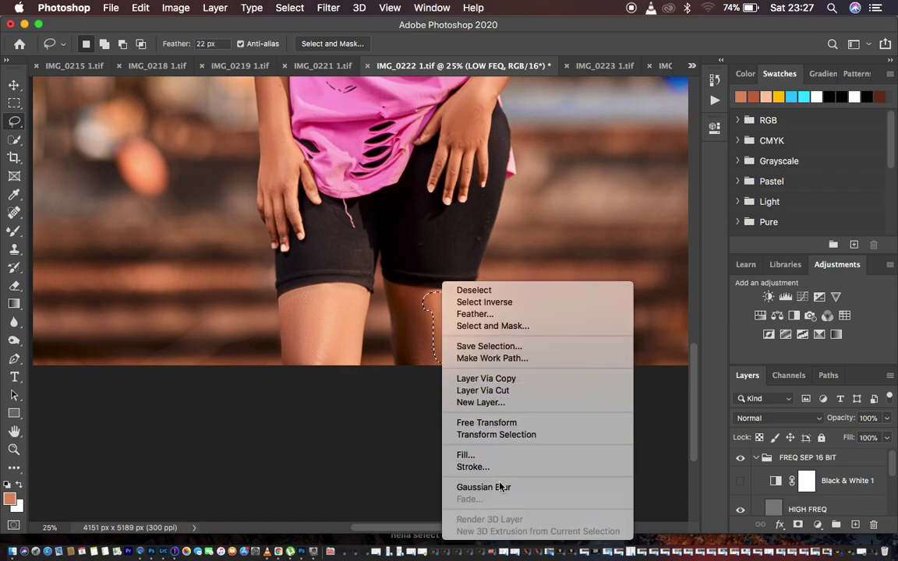
click(499, 488)
Select the HIGH FREQ layer and the Clone Stamp tool, keeping Normal mode and a 30 px brush.
scroll(535, 242, up, 5)
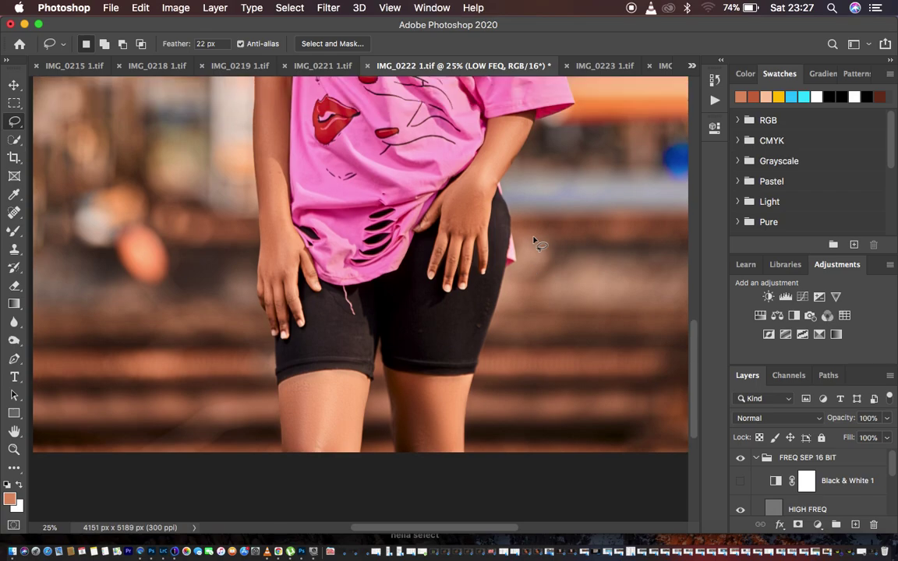
scroll(536, 243, up, 4)
scroll(536, 244, up, 2)
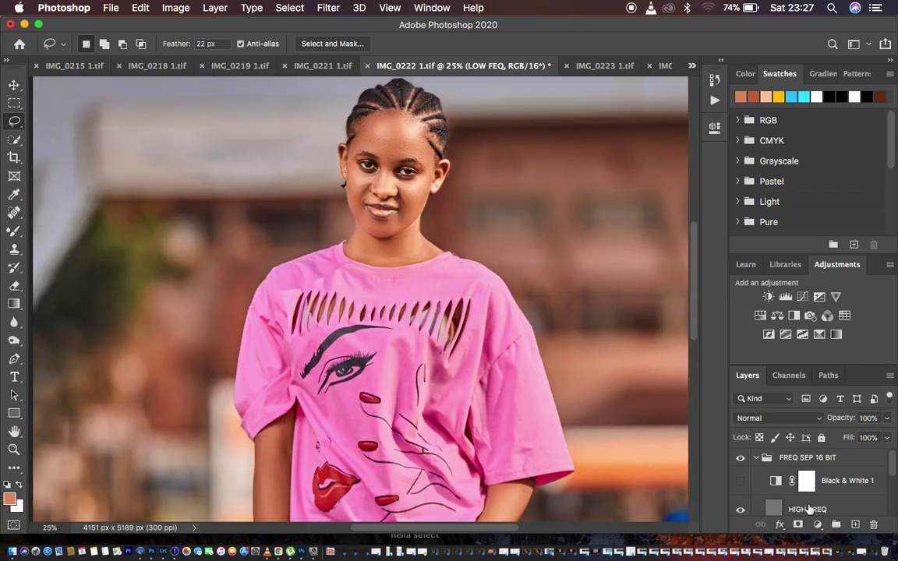
click(794, 508)
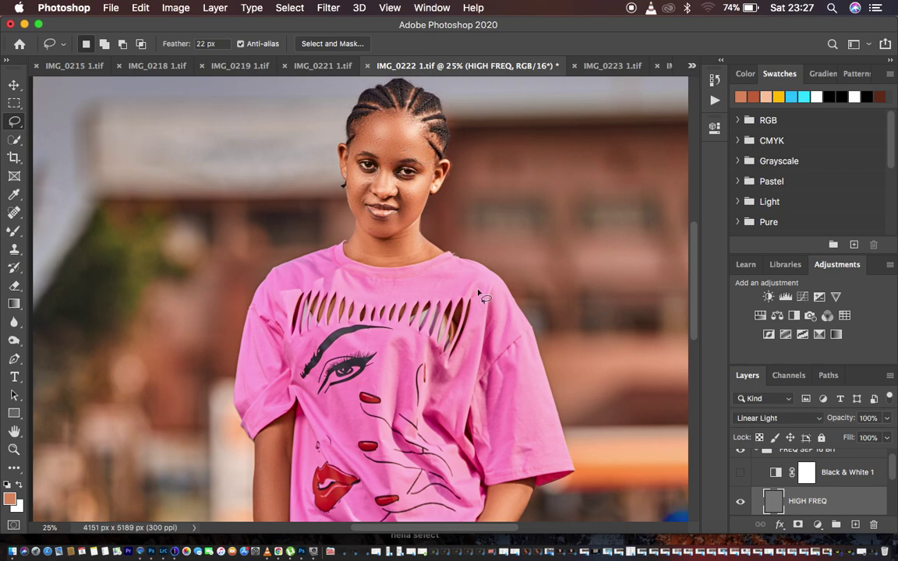
click(14, 249)
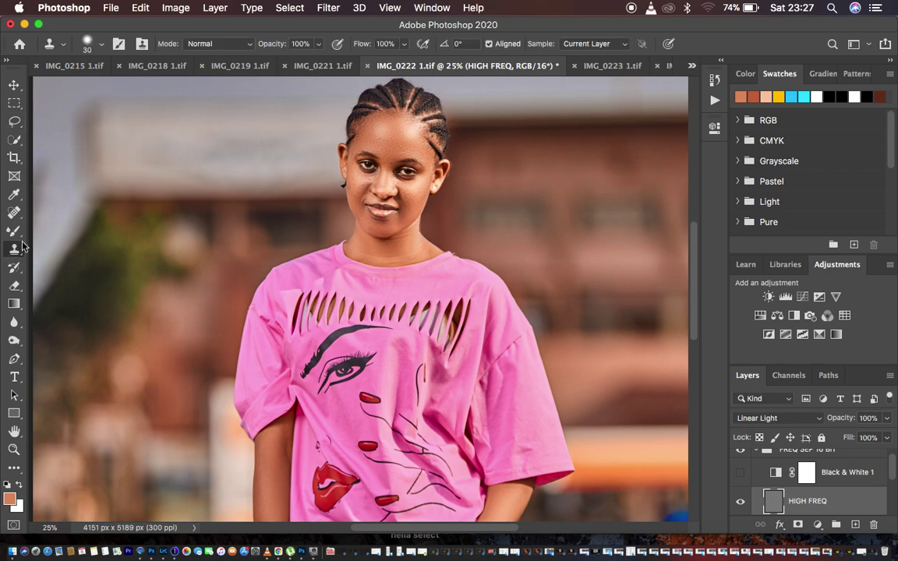
click(223, 45)
click(225, 43)
click(102, 45)
click(102, 44)
Sample clean forehead skin and stamp it over the forehead spots and bumps.
key(super+plus)
key(super+plus)
key(super+plus)
key(super+plus)
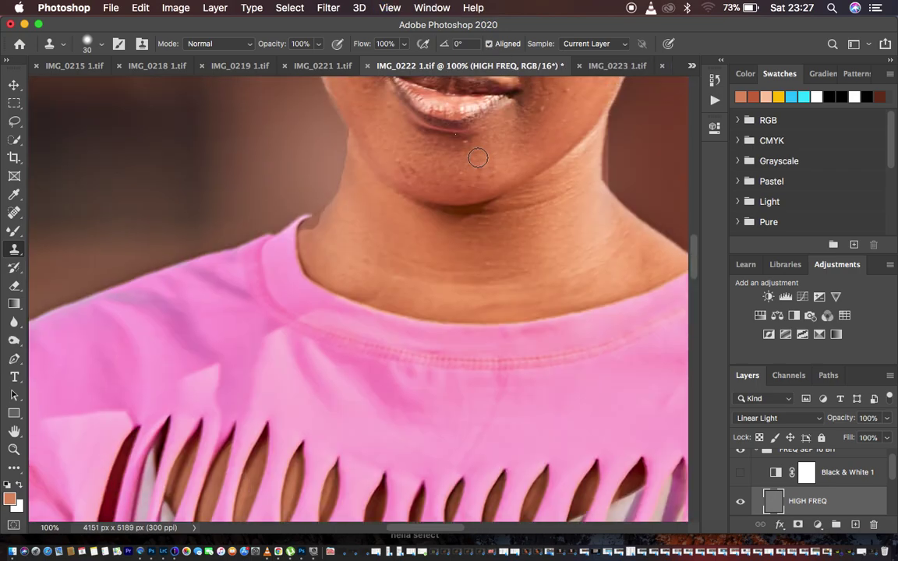
scroll(477, 158, up, 5)
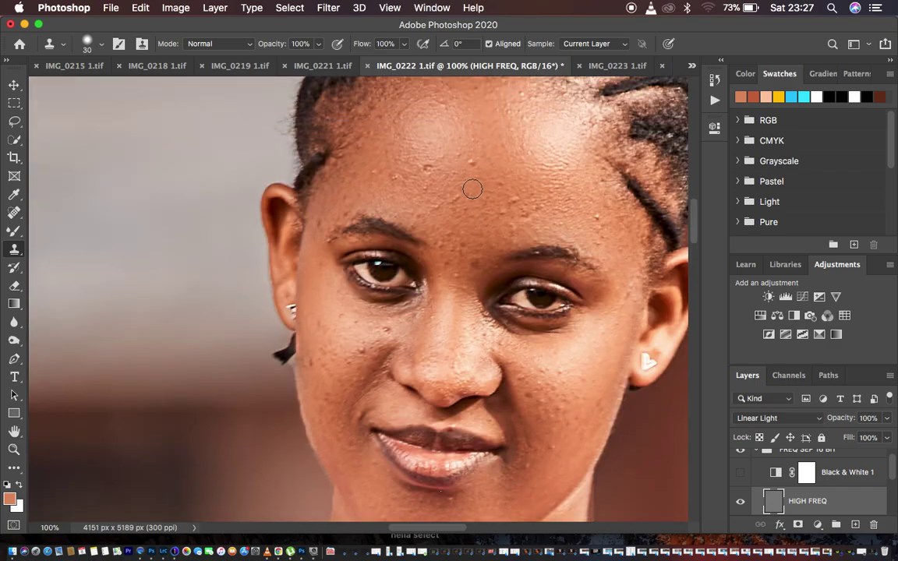
key(super+minus)
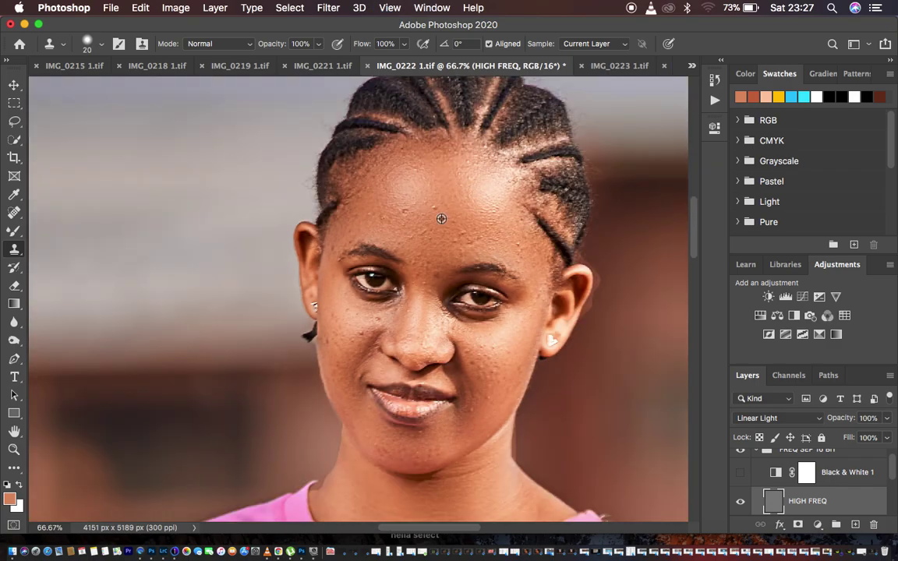
alt+click(440, 214)
click(421, 209)
click(422, 210)
click(409, 212)
click(425, 211)
click(445, 218)
click(473, 217)
click(454, 221)
click(466, 229)
Clone fresh forehead texture over the remaining bumps and paint it across the forehead.
click(467, 226)
click(463, 232)
click(460, 235)
click(468, 242)
click(477, 242)
alt+click(402, 230)
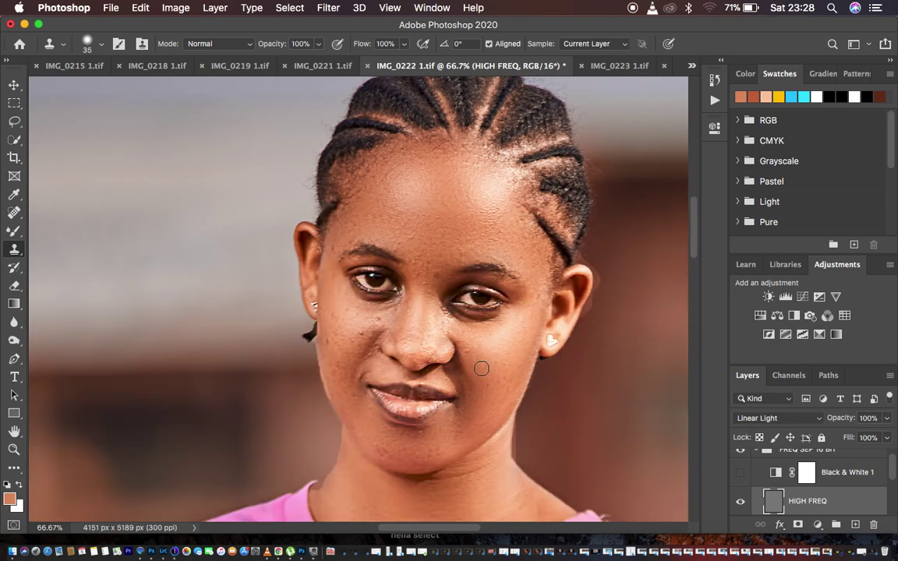
alt+click(444, 254)
mouse_move(439, 252)
mouse_down()
mouse_move(429, 269)
mouse_move(438, 270)
mouse_move(425, 282)
mouse_move(437, 260)
mouse_move(424, 234)
mouse_move(366, 261)
mouse_move(347, 249)
mouse_move(353, 236)
mouse_up()
Clone clean skin over blemishes beside the nose, on the left cheek and chin.
alt+click(375, 323)
click(410, 326)
click(365, 334)
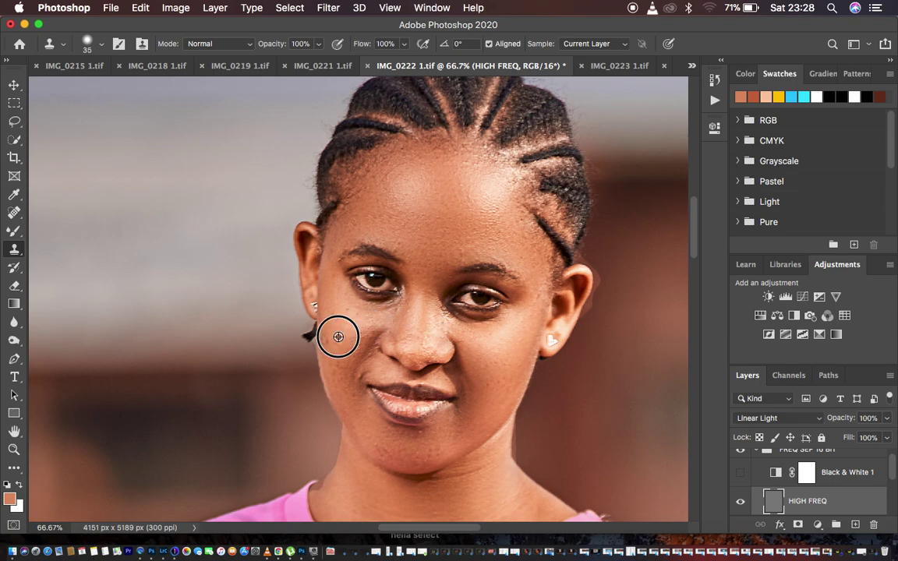
alt+click(349, 322)
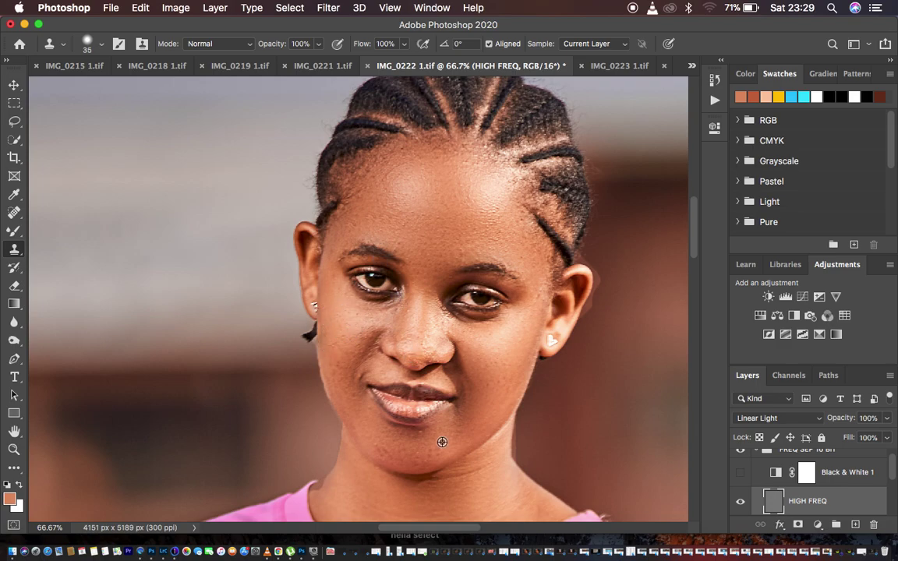
drag(431, 446, 406, 453)
alt+click(344, 357)
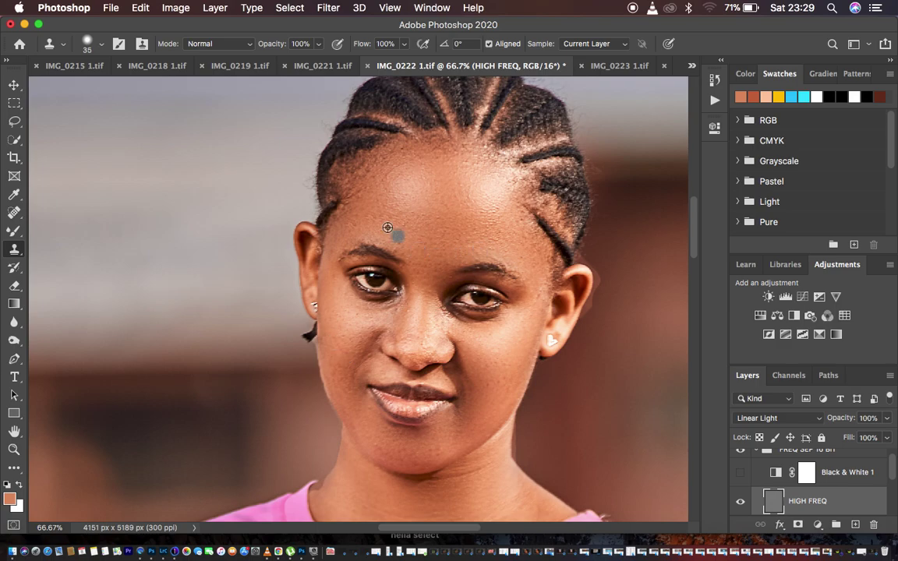
Zoom out to 12.5% and delete the Black & White 1 layer.
key(super+minus)
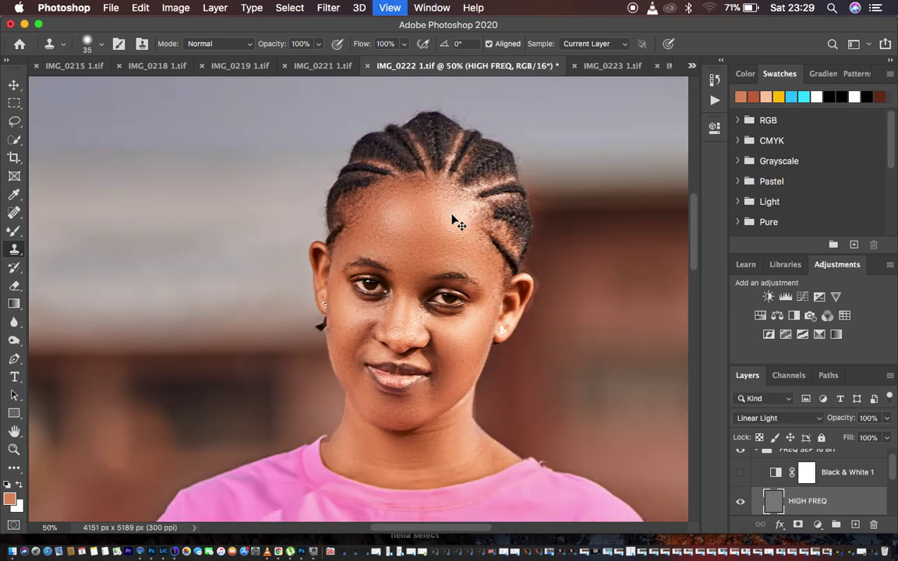
key(super+minus)
key(super+minus)
key(super+minus)
key(super+minus)
key(super+minus)
key(super+plus)
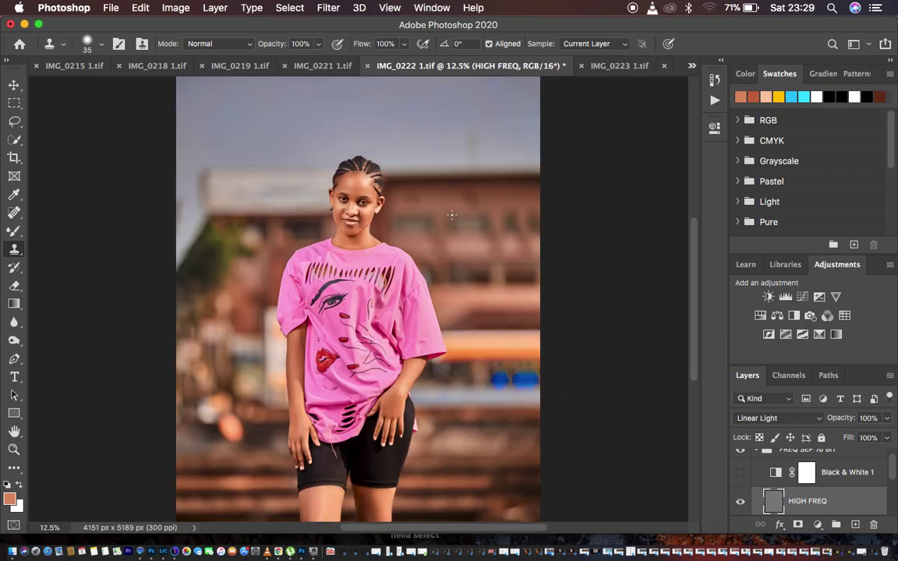
click(854, 477)
key(BackSpace)
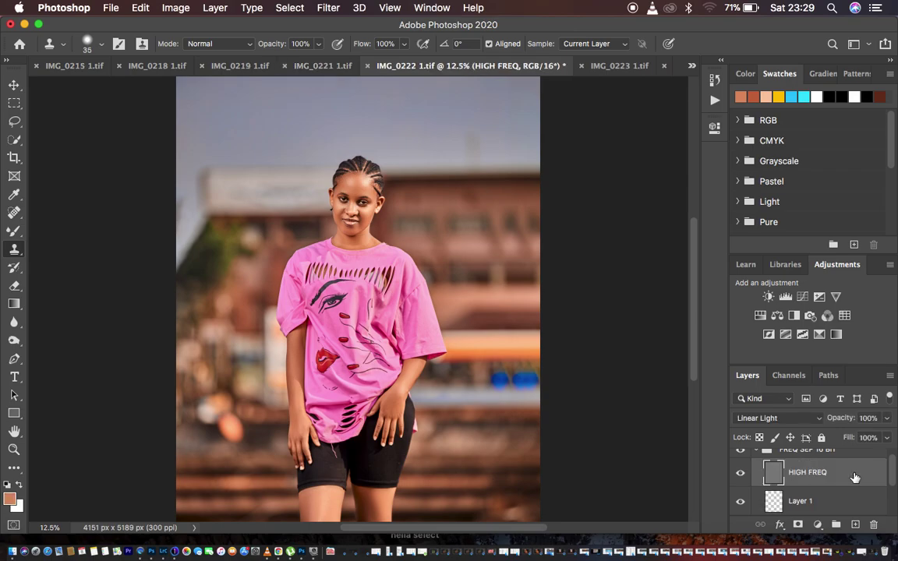
Collapse the FREQ SEP 16 BIT group and spot-heal the zipper pull off the shorts.
click(760, 458)
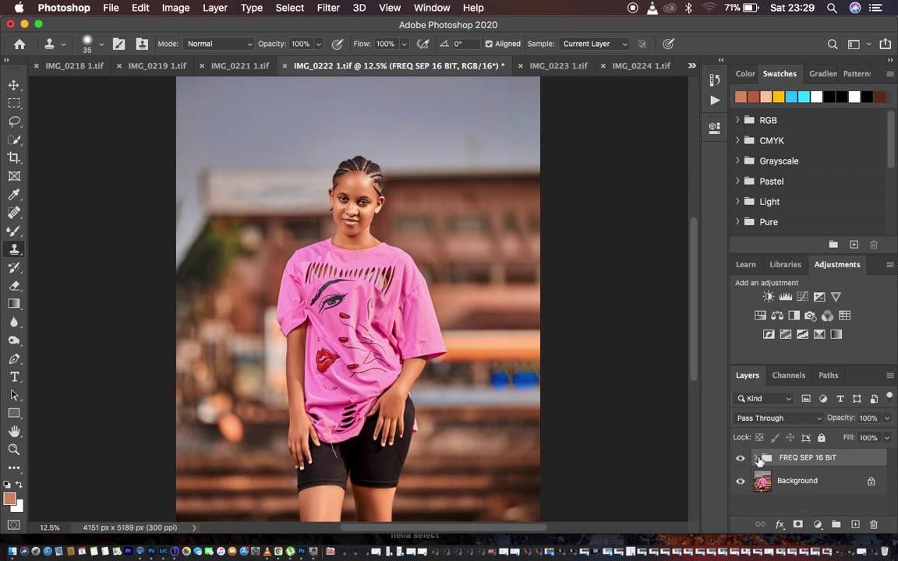
click(741, 459)
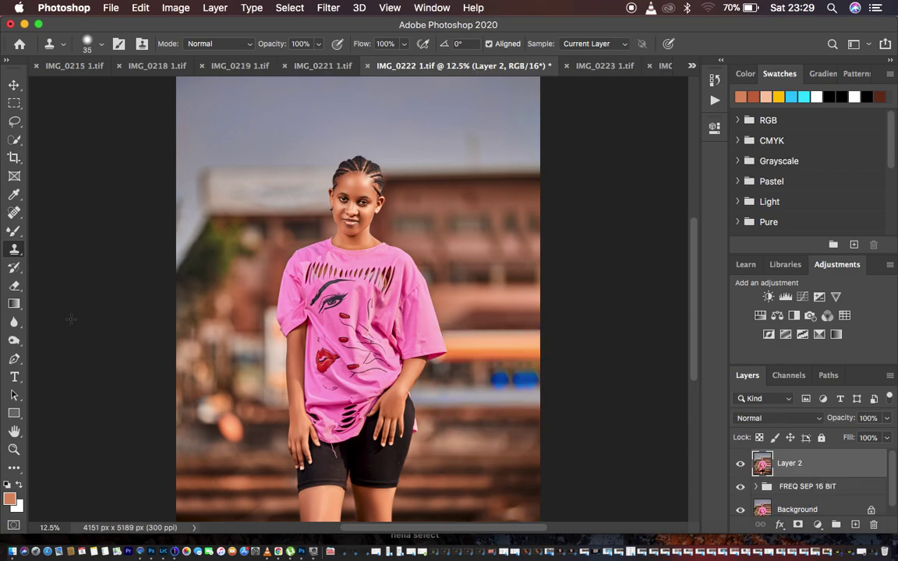
click(13, 213)
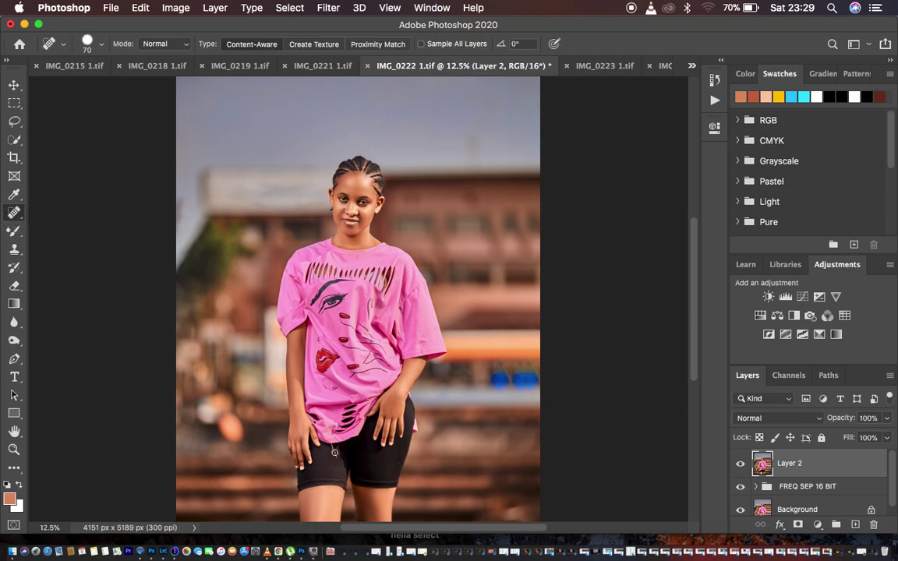
drag(331, 446, 333, 455)
Open the Camera Raw Filter, view both eyes at 200%, and pick the Adjustment Brush.
click(328, 8)
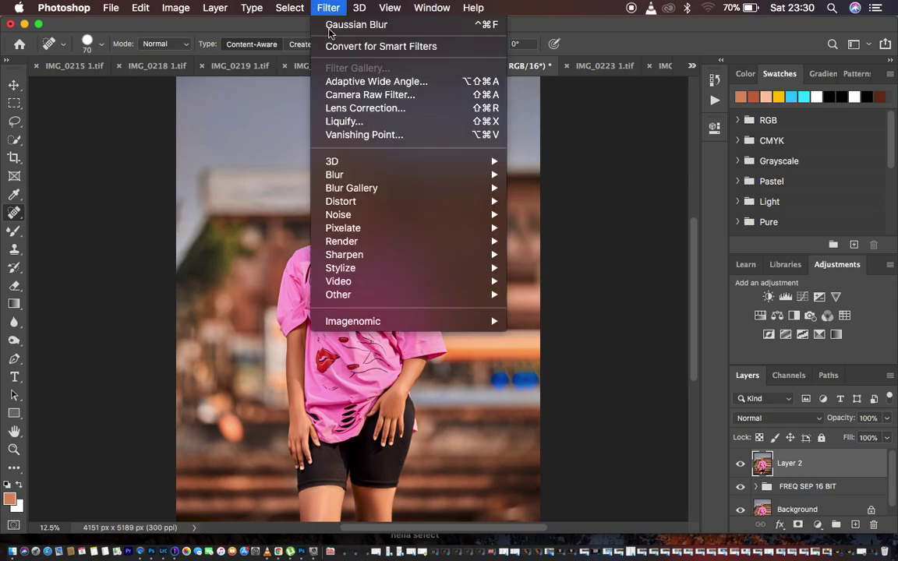
click(360, 94)
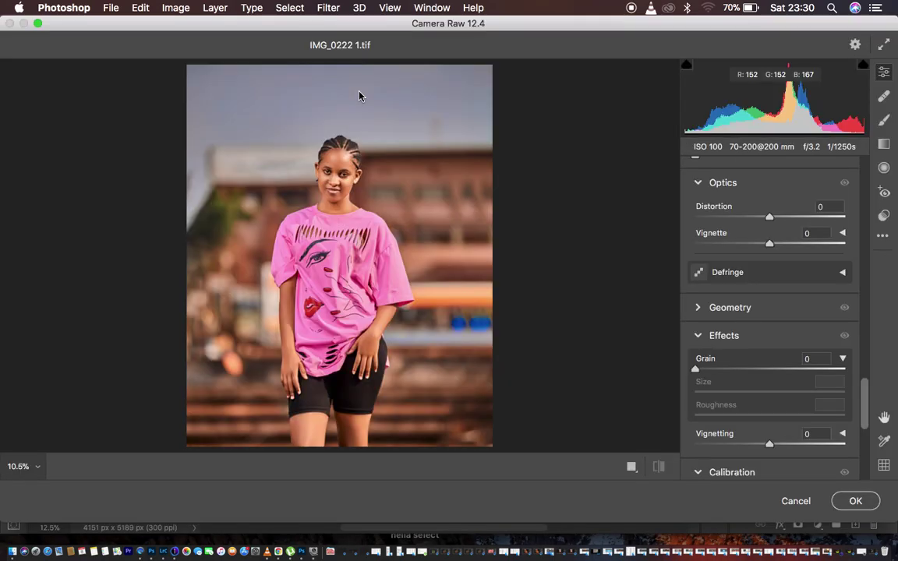
click(310, 160)
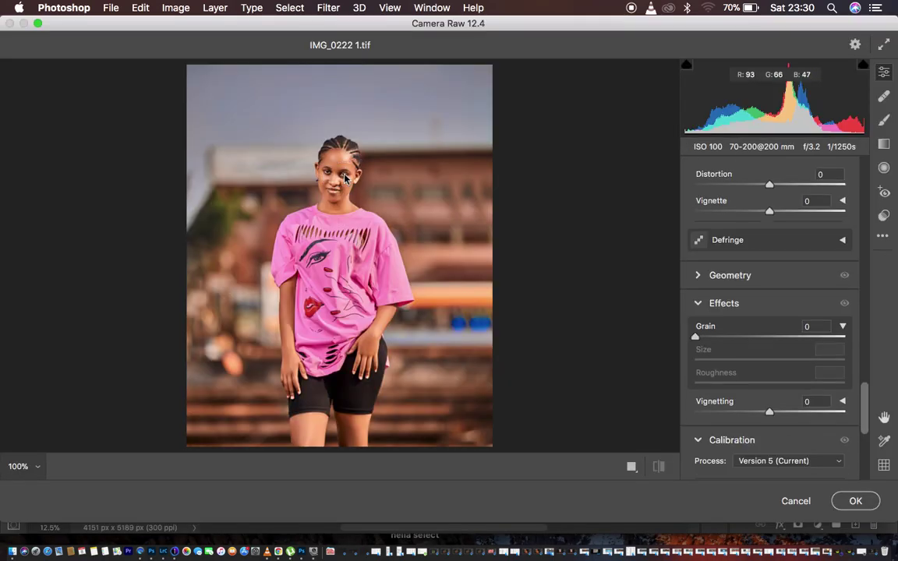
key(super+equal)
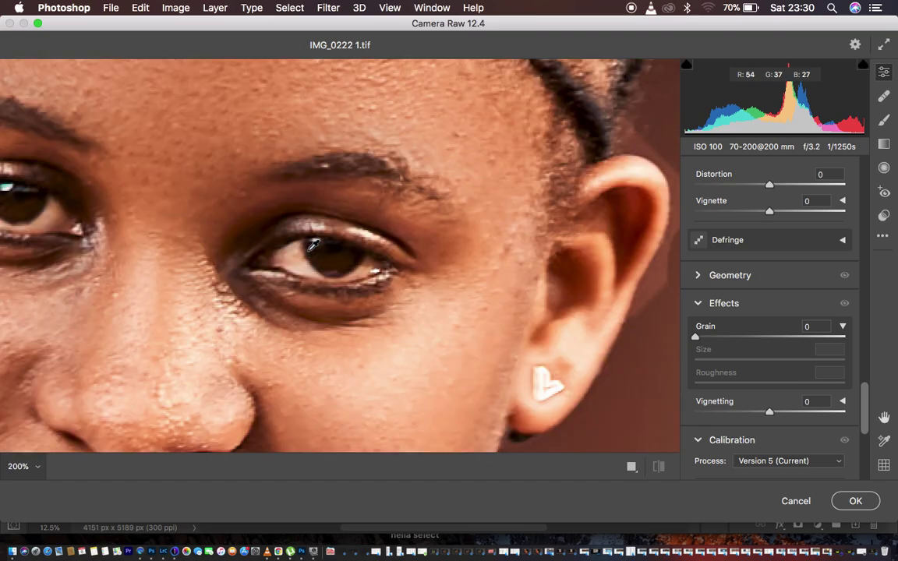
click(241, 234)
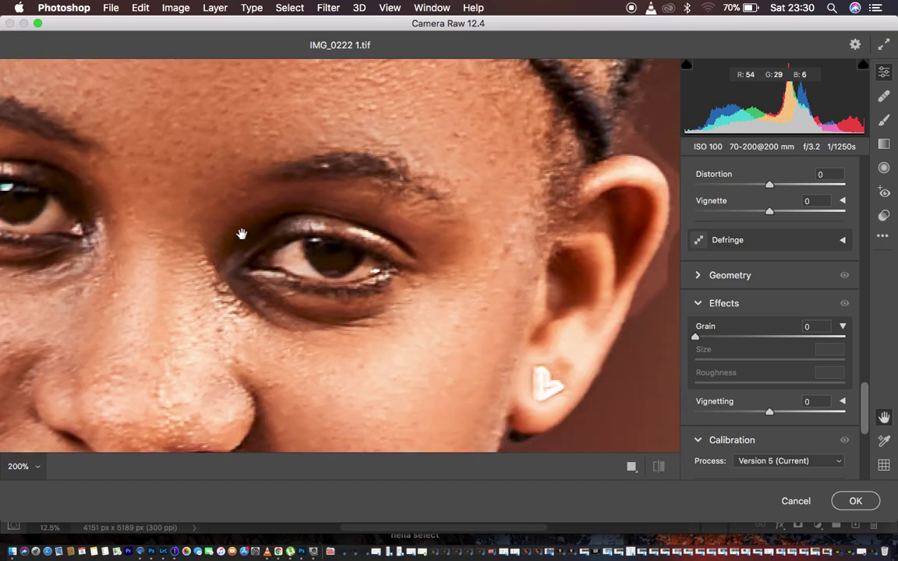
drag(214, 230, 399, 245)
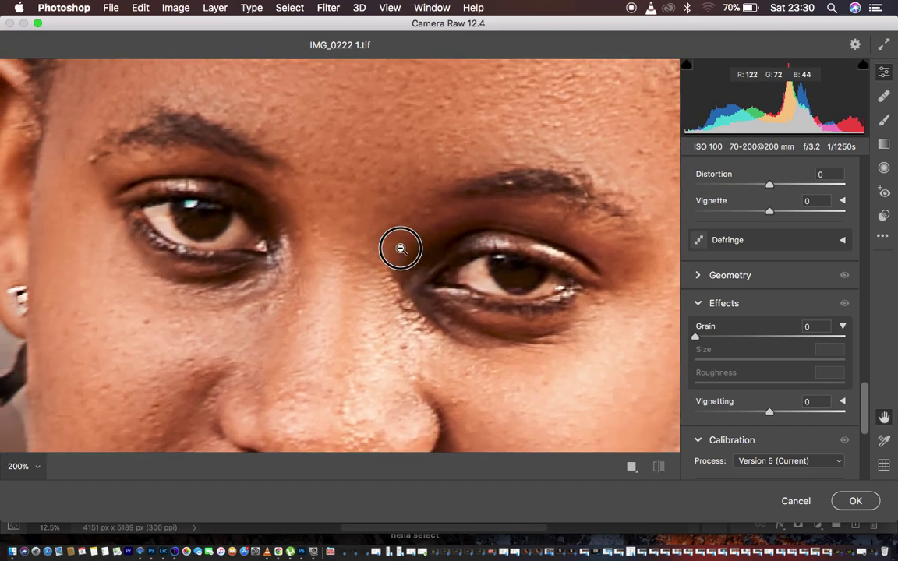
click(884, 120)
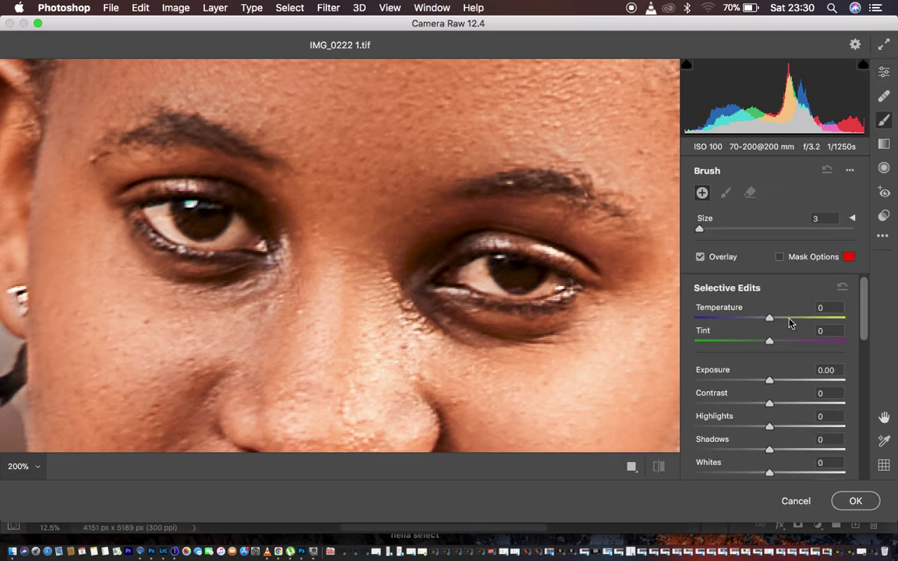
Set the brush to cooler Temperature, shifted Tint, raised Whites and Saturation -59.
scroll(789, 364, down, 2)
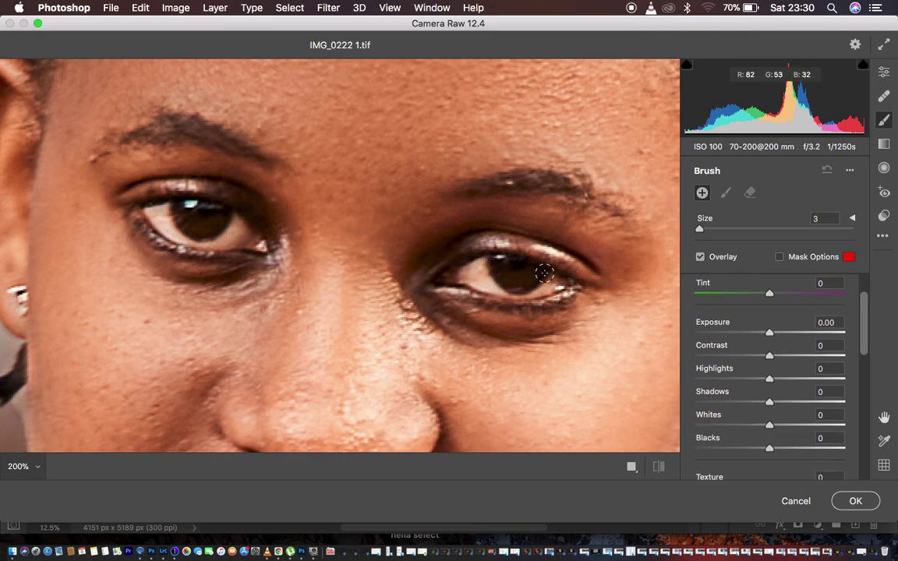
scroll(749, 305, up, 2)
mouse_move(770, 322)
mouse_down()
mouse_move(753, 326)
mouse_move(752, 318)
mouse_up()
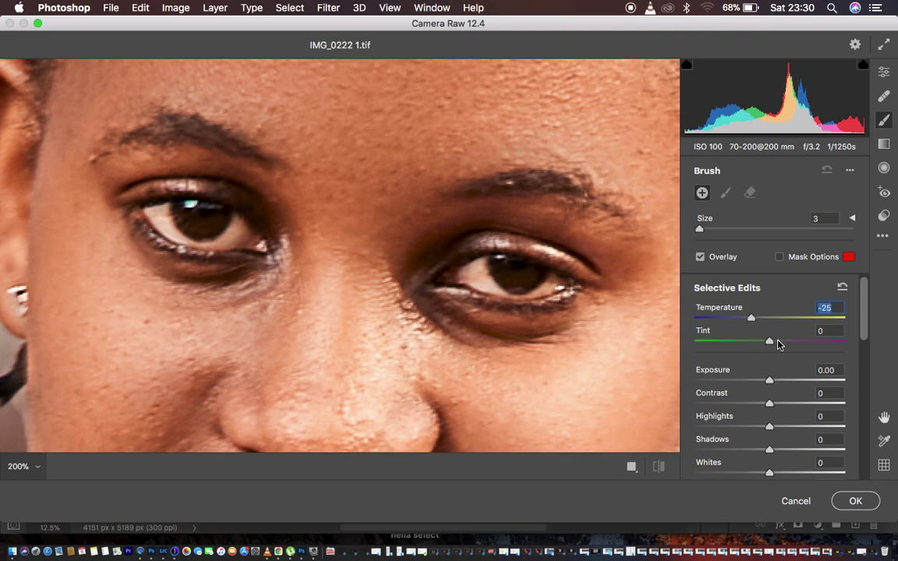
mouse_move(772, 343)
mouse_down()
mouse_move(817, 340)
mouse_move(773, 352)
mouse_up()
scroll(798, 384, down, 3)
drag(771, 395, 773, 395)
scroll(798, 392, down, 10)
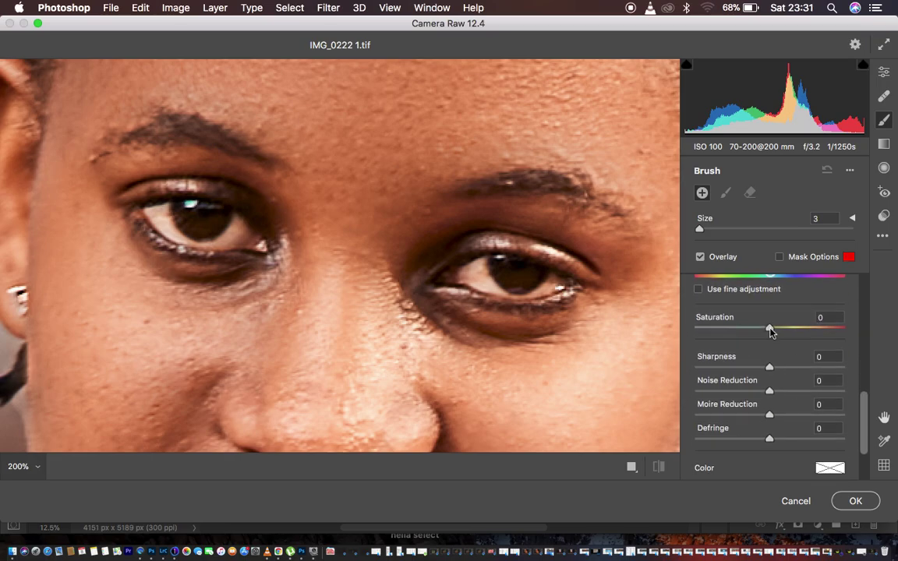
drag(771, 329, 725, 333)
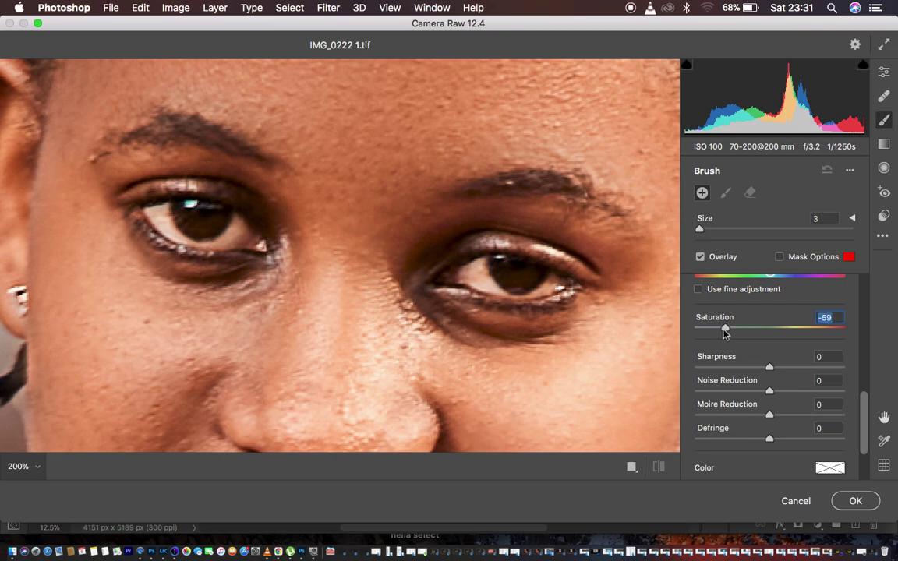
Paint the whitening over both eyes, zoom out, and apply the Camera Raw edit.
click(480, 267)
mouse_move(480, 267)
mouse_down()
mouse_move(555, 279)
mouse_move(531, 291)
mouse_move(500, 283)
mouse_move(492, 262)
mouse_move(469, 263)
mouse_up()
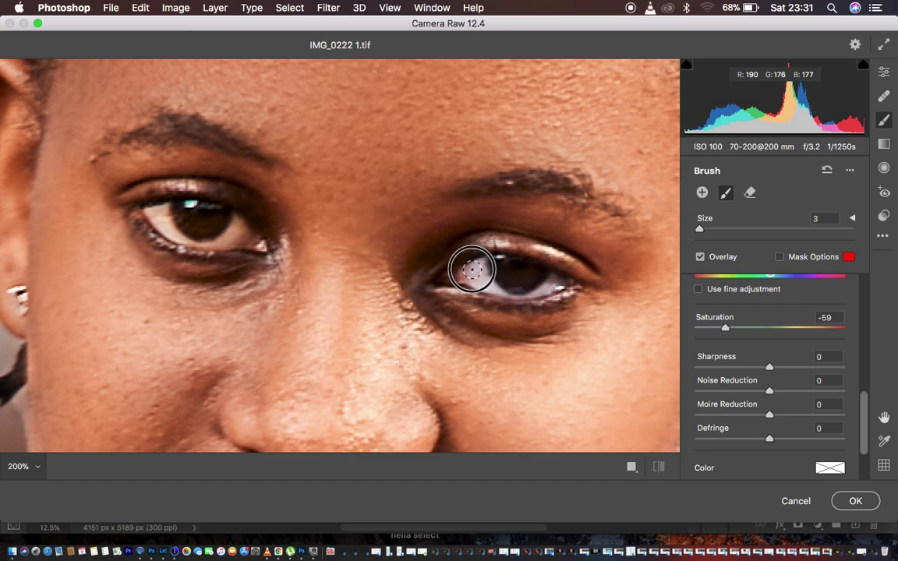
mouse_move(178, 232)
mouse_down()
mouse_move(155, 212)
mouse_move(188, 232)
mouse_move(239, 229)
mouse_move(177, 234)
mouse_move(232, 225)
mouse_move(219, 231)
mouse_move(204, 208)
mouse_move(166, 208)
mouse_up()
alt+super+click(251, 240)
alt+super+click(251, 240)
alt+super+click(251, 240)
alt+super+click(251, 240)
alt+super+click(250, 240)
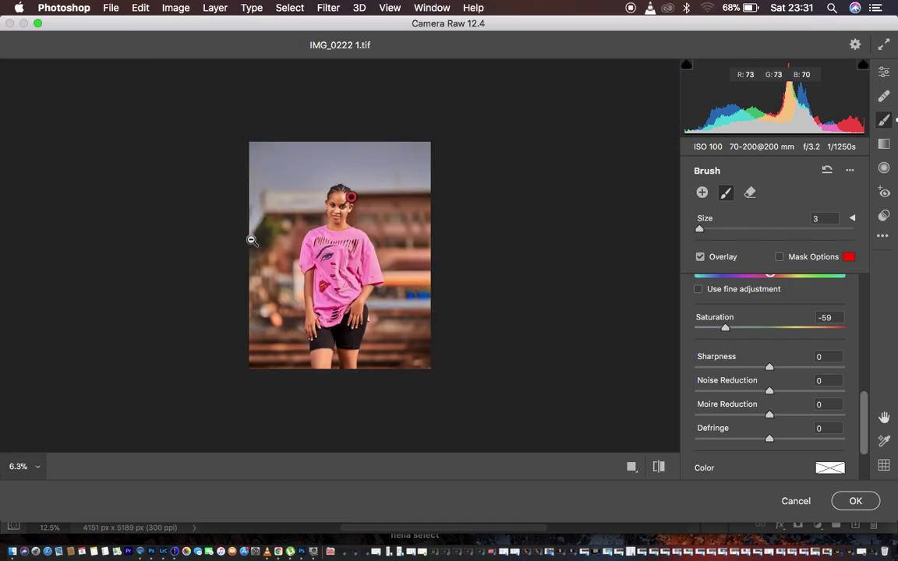
super+click(251, 240)
super+click(251, 241)
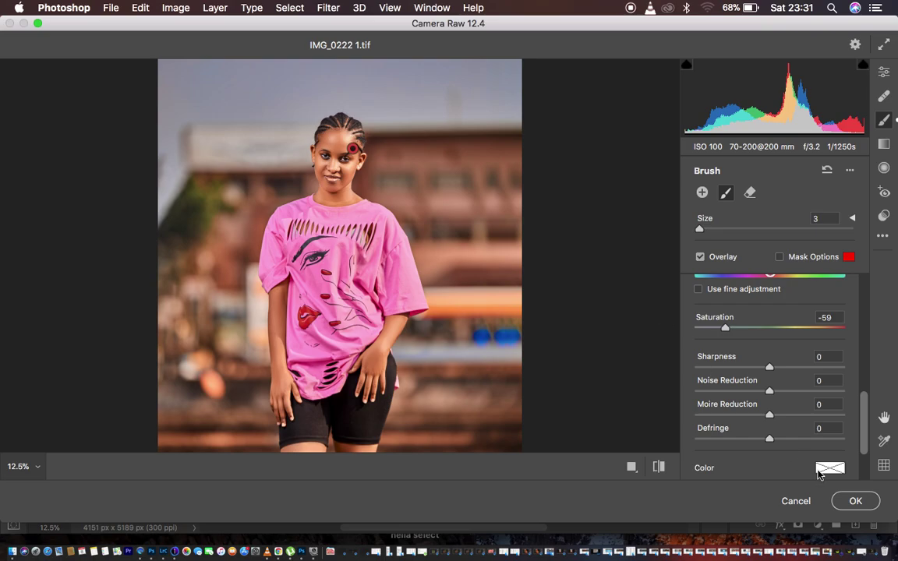
click(849, 500)
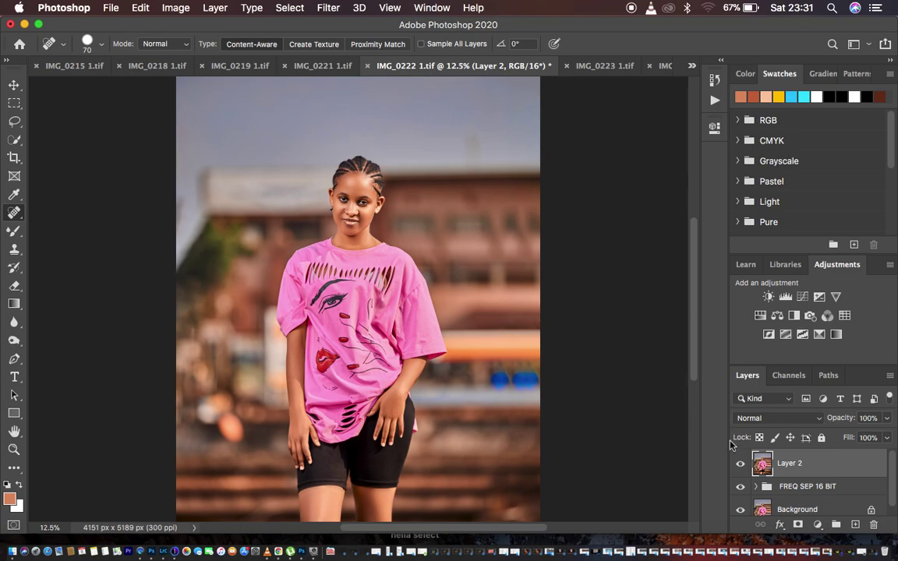
Add a Selective Color adjustment layer with Blacks' Black slider at about +12.
click(818, 525)
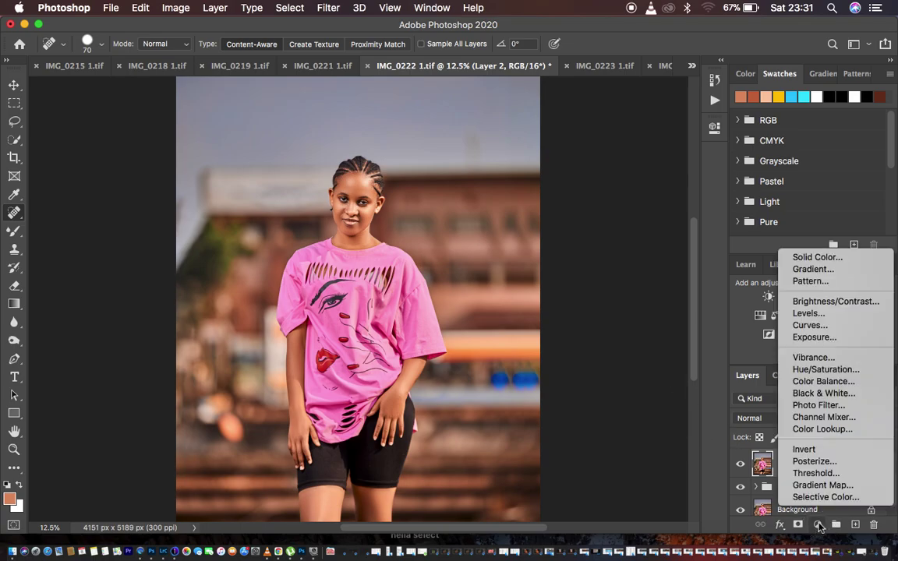
click(724, 403)
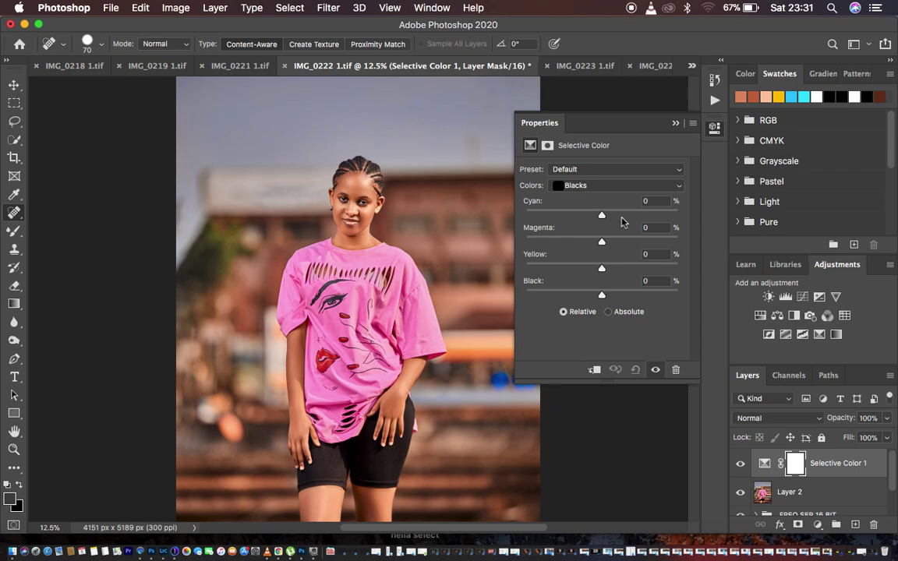
click(585, 188)
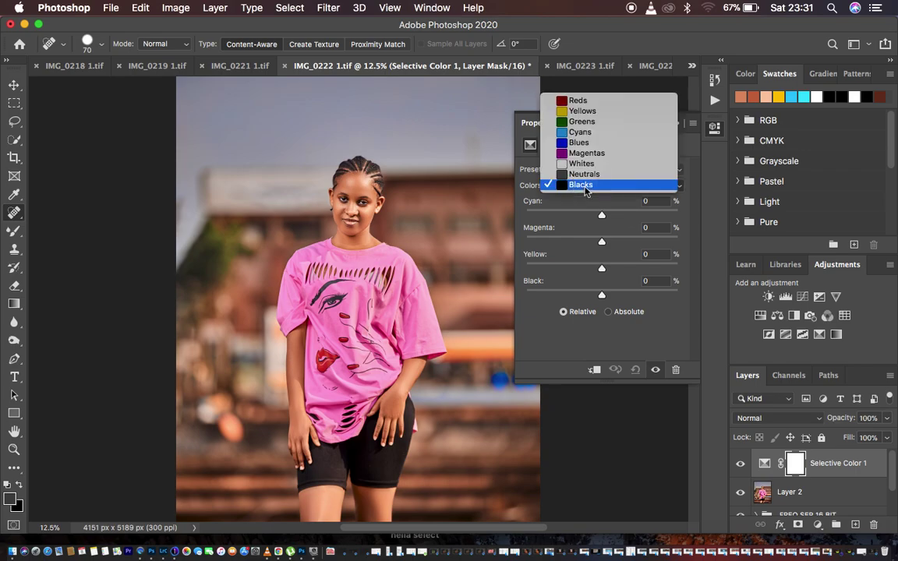
click(585, 186)
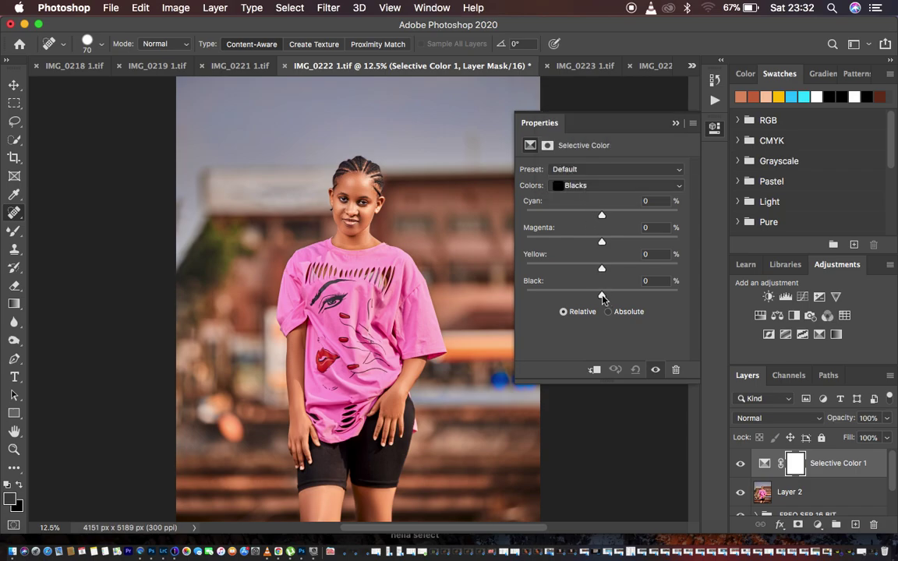
drag(602, 297, 612, 297)
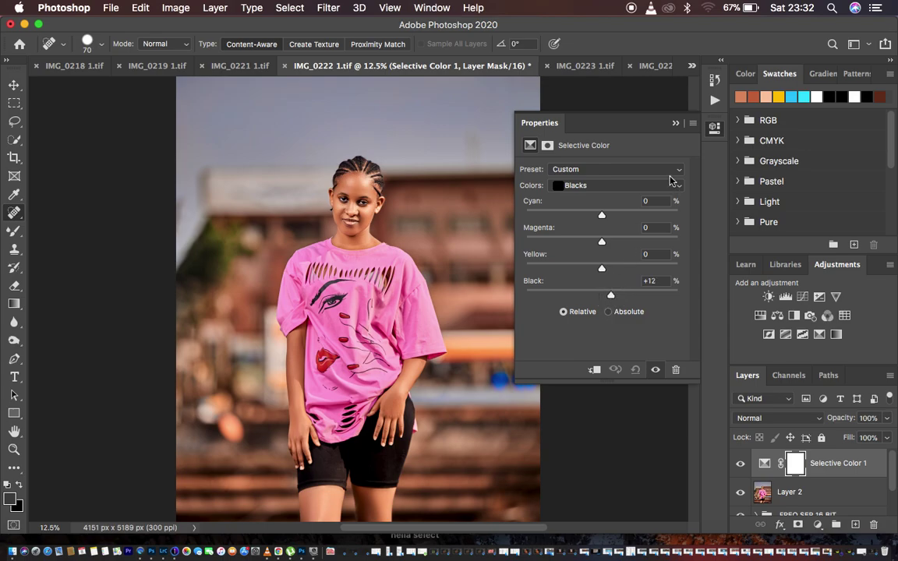
click(675, 123)
Toggle the Selective Color 1 layer's visibility to compare, leaving it on.
click(741, 463)
click(741, 463)
click(741, 464)
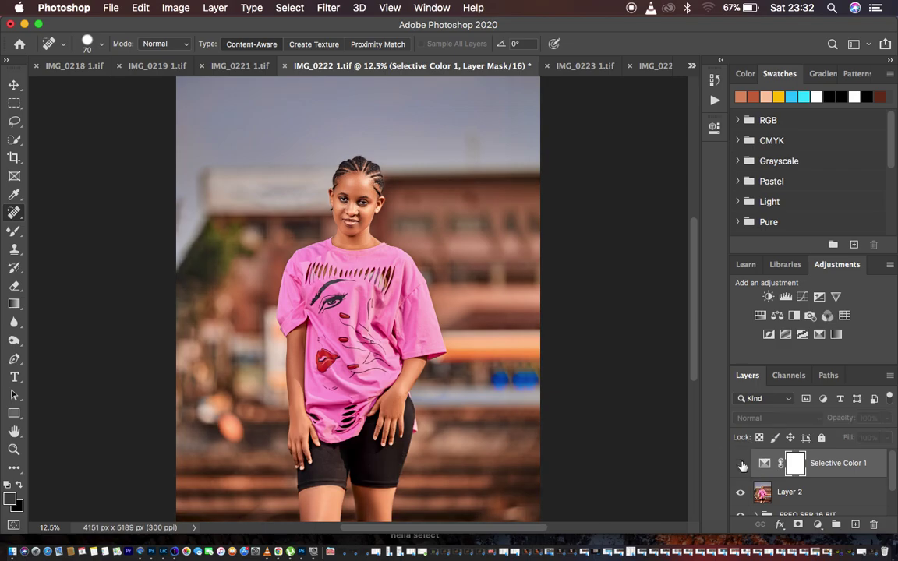
click(741, 463)
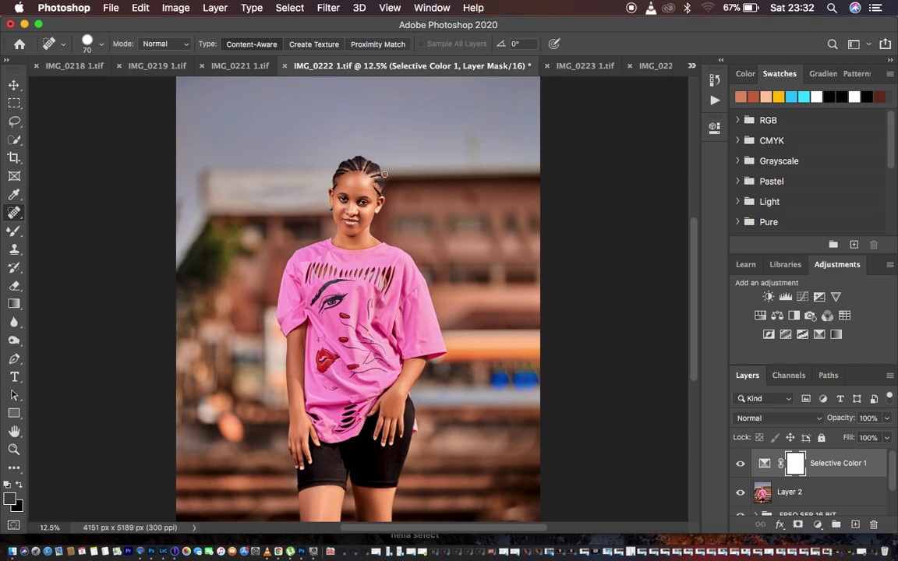
Open the Export As dialog from the File > Export menu.
click(111, 7)
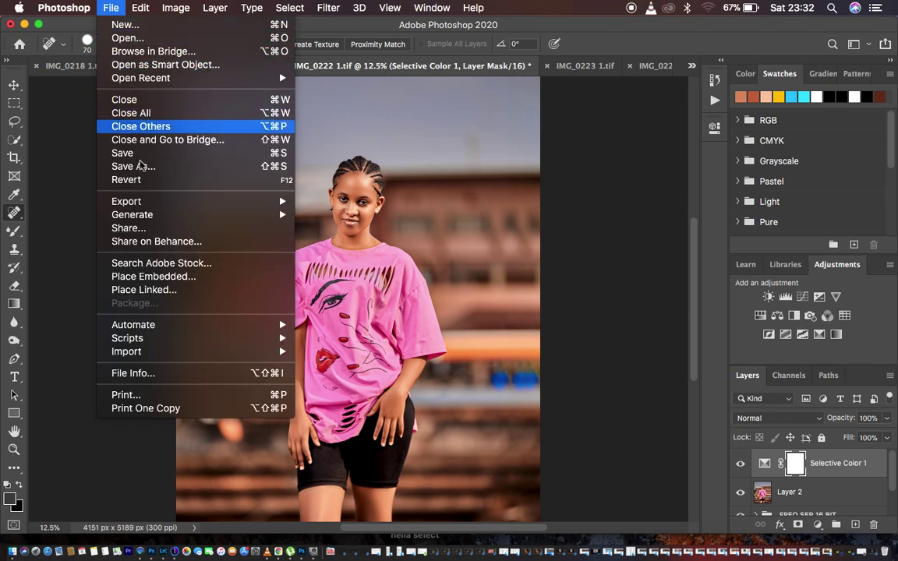
mouse_move(163, 205)
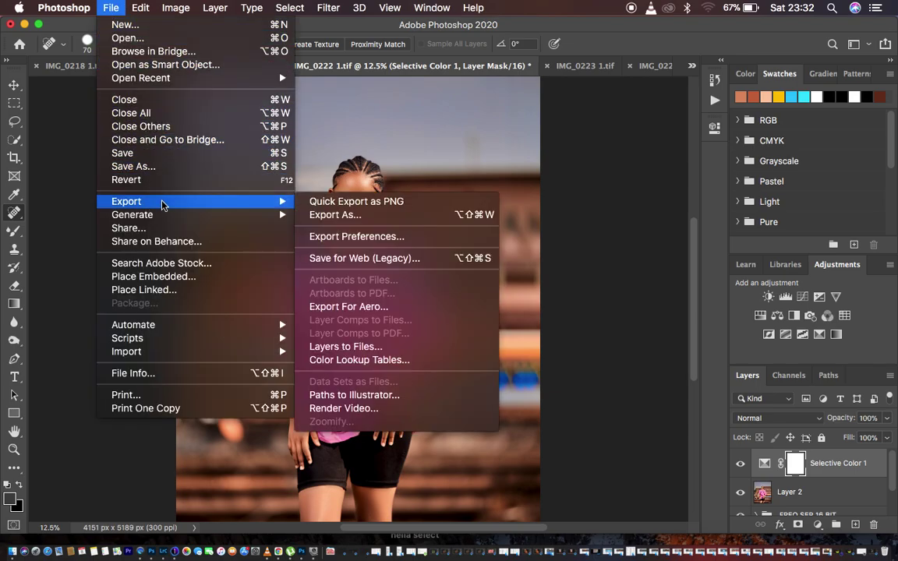
click(356, 215)
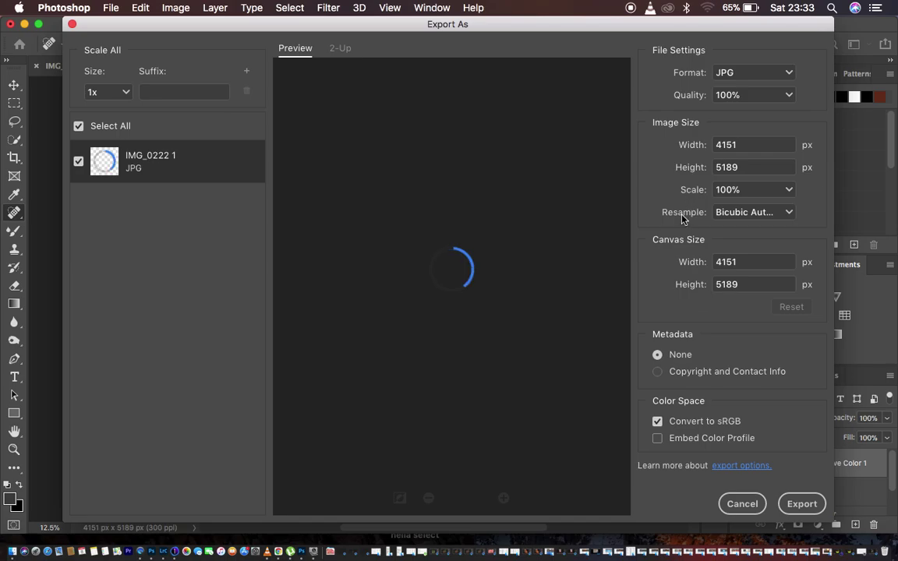
Choose Bicubic Sharper resampling, embed the colour profile, and export the JPG.
click(744, 213)
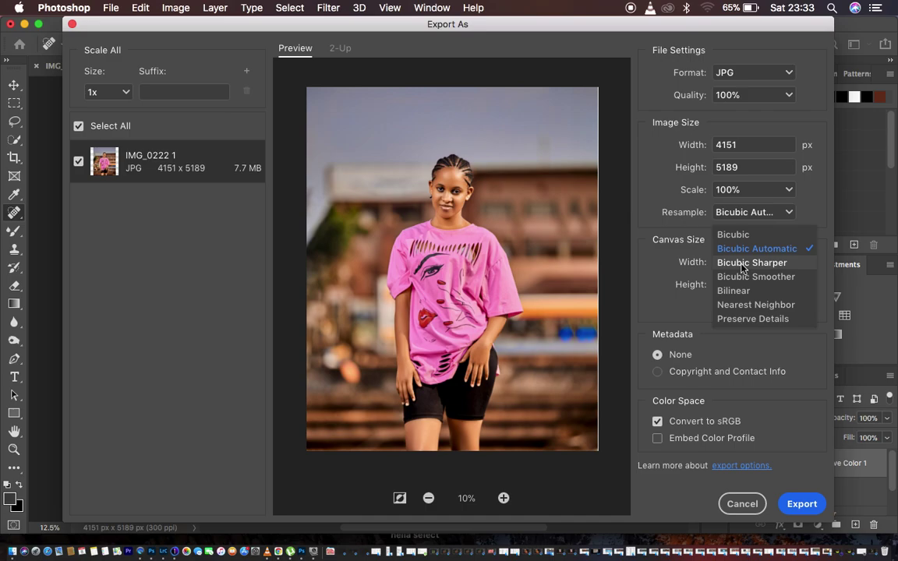
click(742, 265)
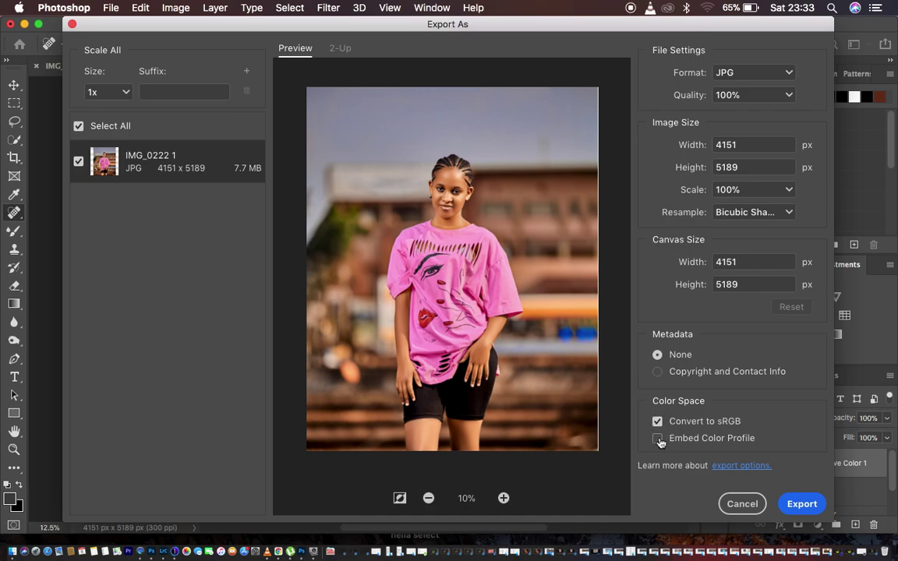
click(658, 439)
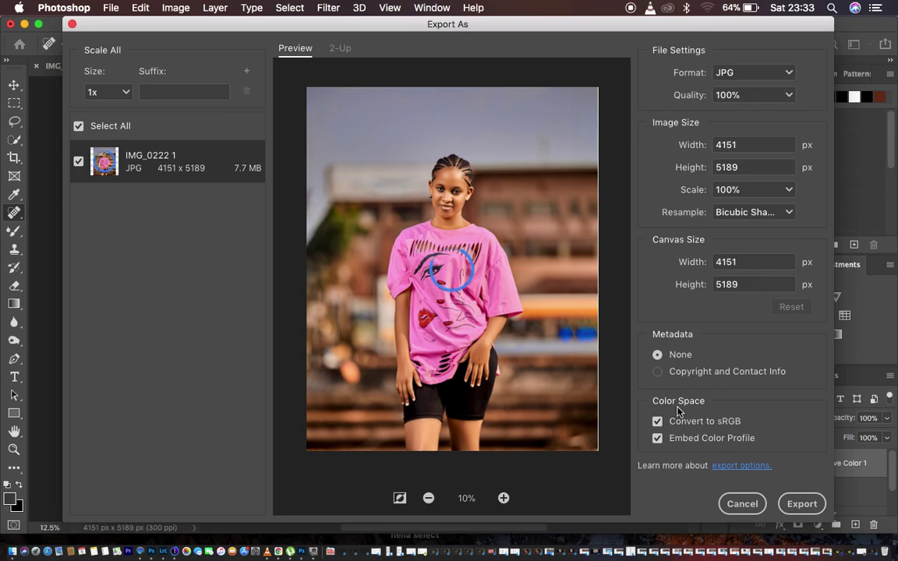
click(801, 504)
click(800, 504)
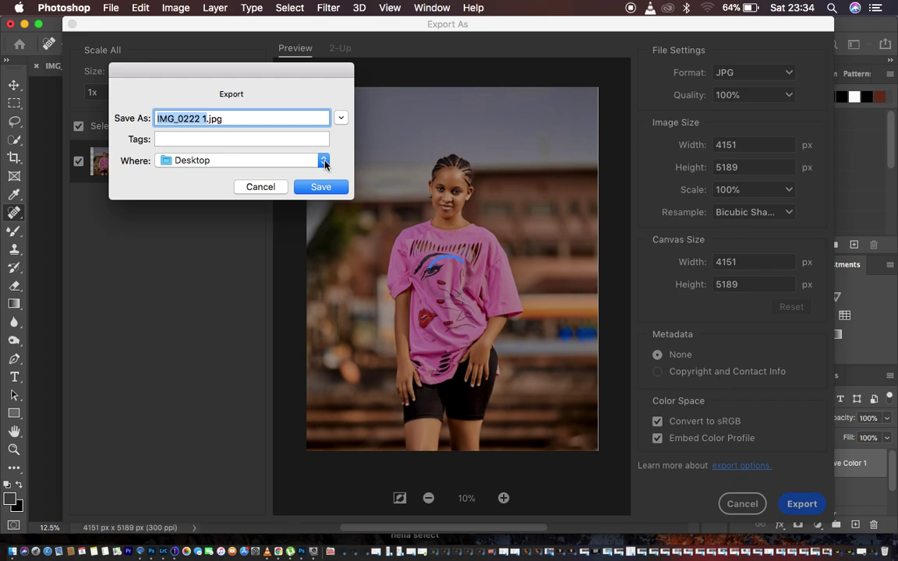
Save the exported JPG to the Desktop as 'full body retouch', then close Export As.
click(324, 160)
click(325, 161)
text(full b)
text(ody )
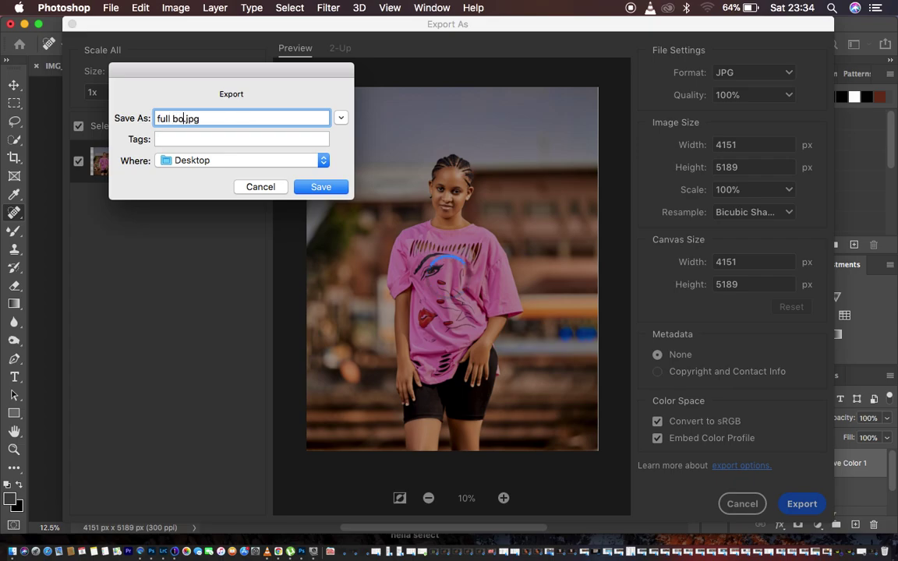
text(retouch)
click(315, 195)
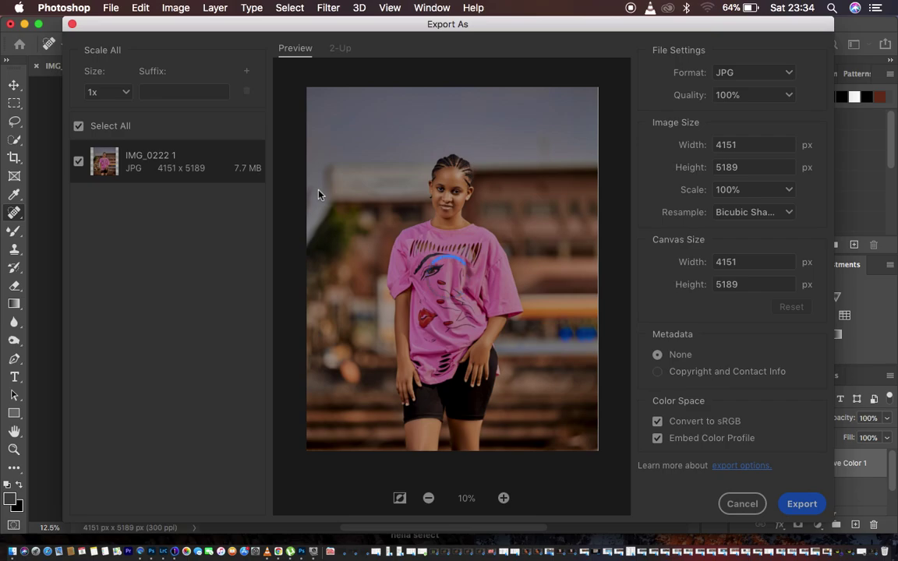
key(Escape)
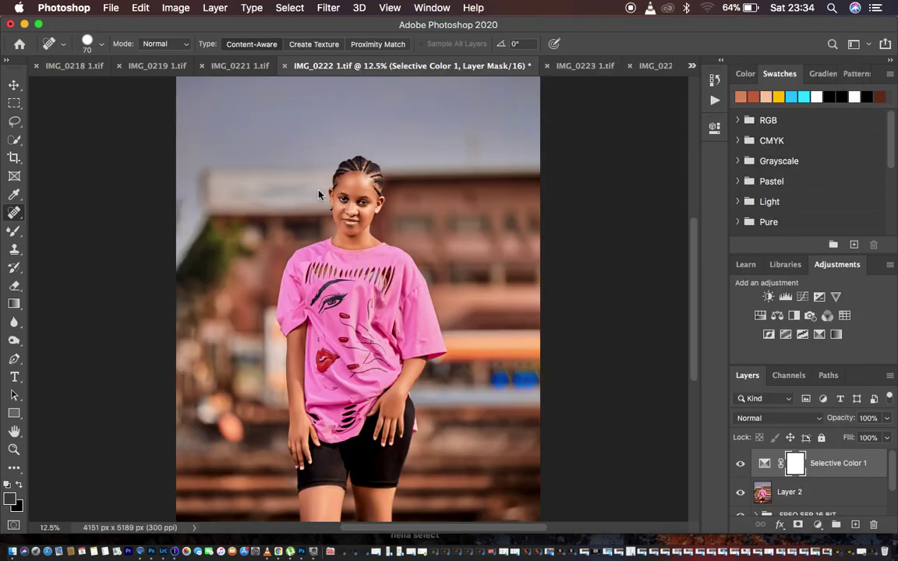